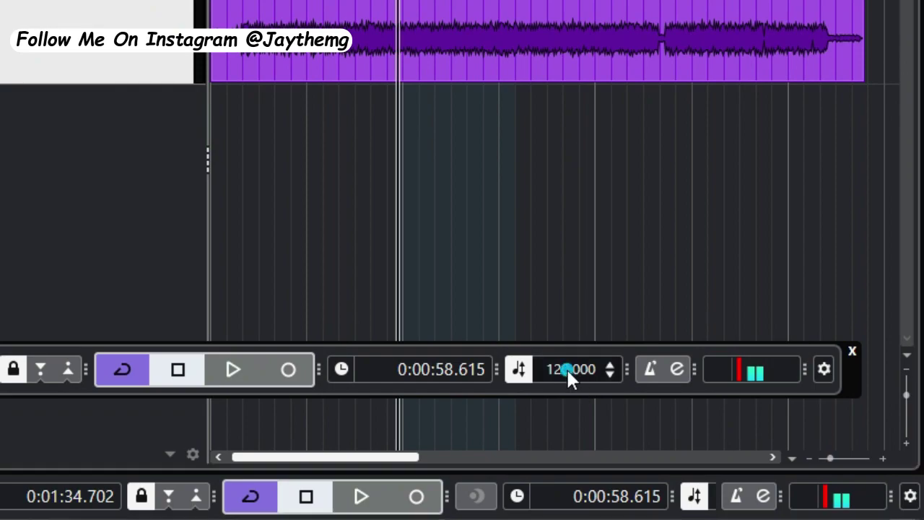
Set the project tempo to 95.
click(566, 367)
text(95)
key(Return)
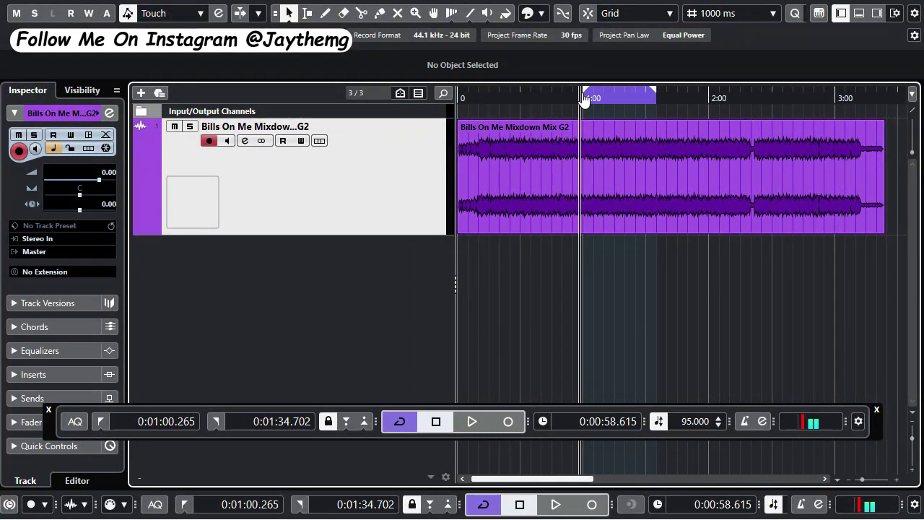
Set the left locator and play through the looped section, then stop.
click(521, 9)
key(space)
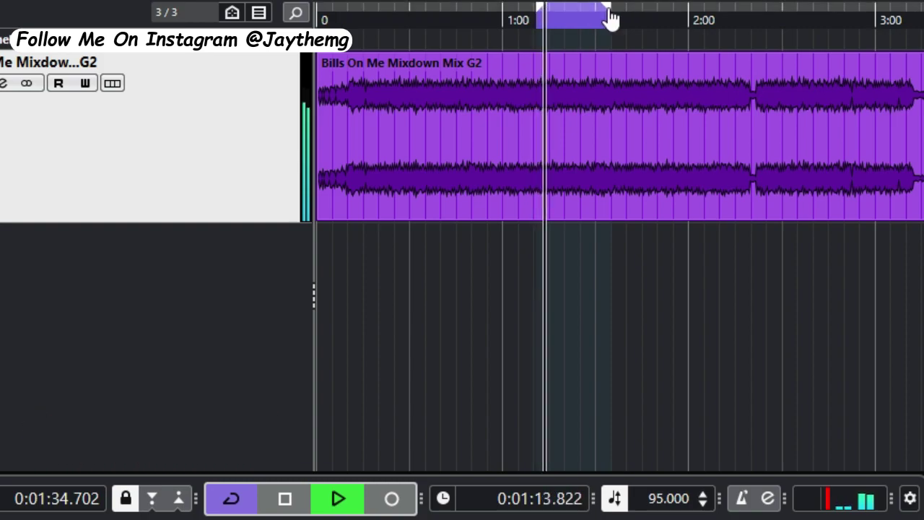
key(space)
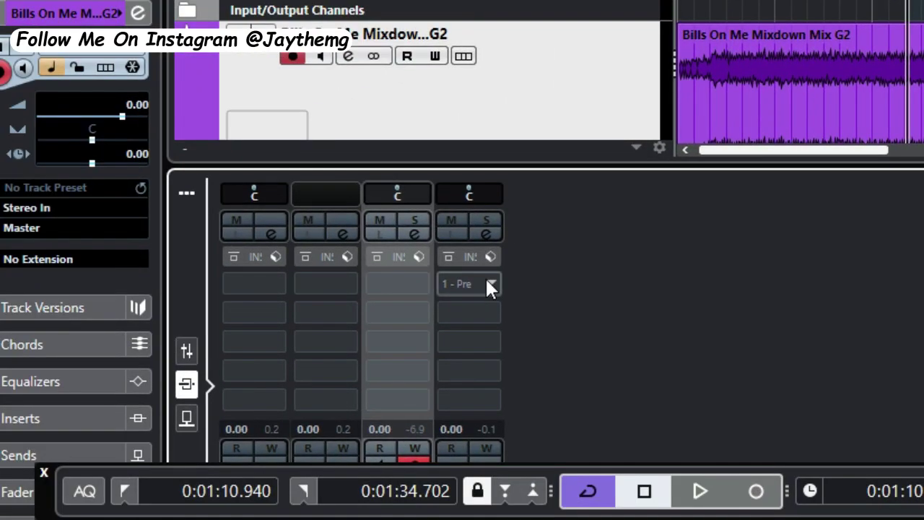
Load FabFilter Pro-Q 3 into master insert 1 and add a low cut band.
click(491, 282)
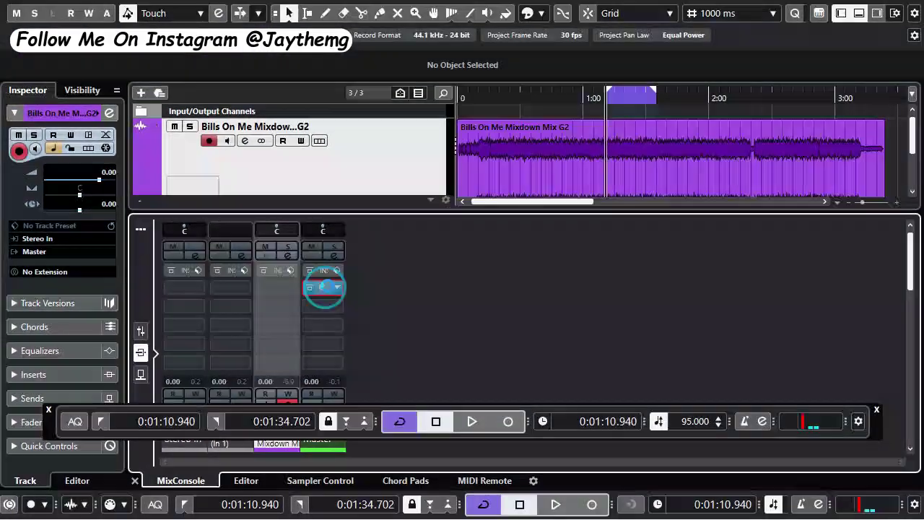
click(324, 288)
click(316, 192)
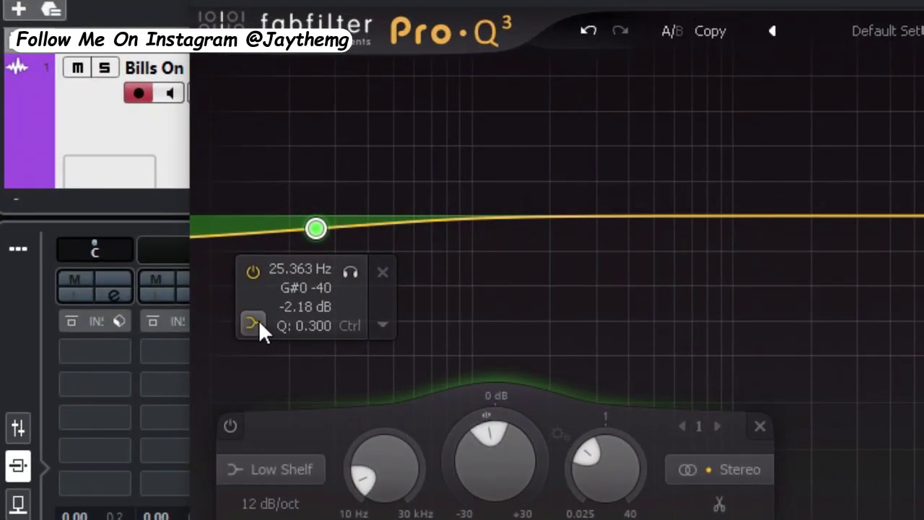
click(259, 323)
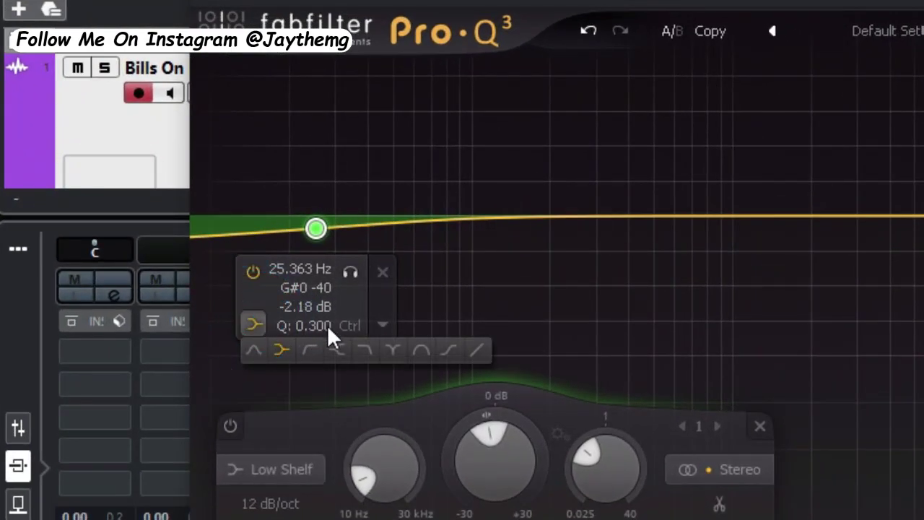
click(310, 347)
Give the low cut a Q of 1 and apply it to the side signal only.
drag(327, 289, 304, 165)
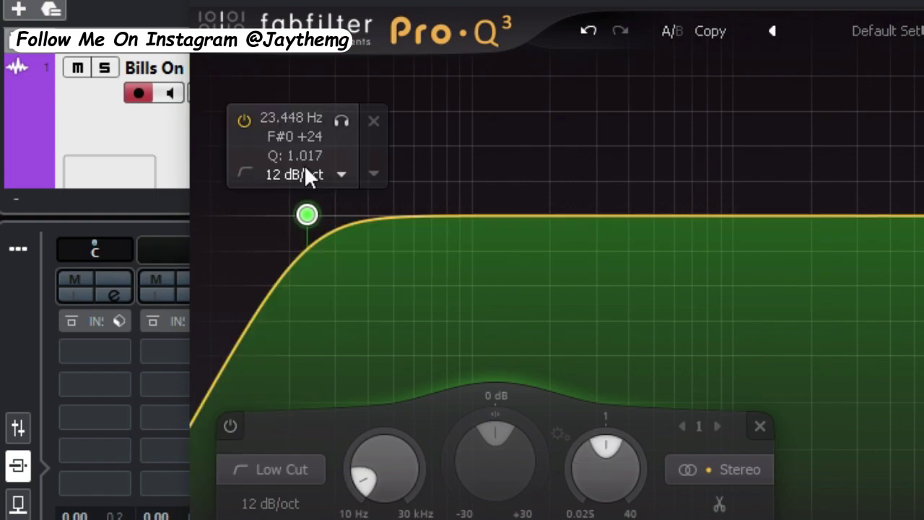
double_click(304, 155)
text(1)
key(Return)
right_click(299, 221)
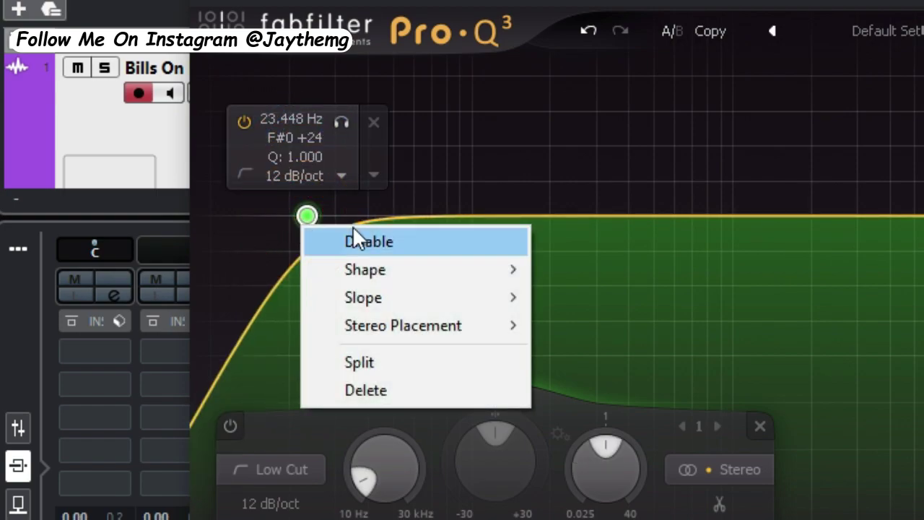
mouse_move(502, 328)
click(586, 437)
Set the low cut frequency to 95 Hz and start a small bell near 2.8 kHz.
double_click(291, 117)
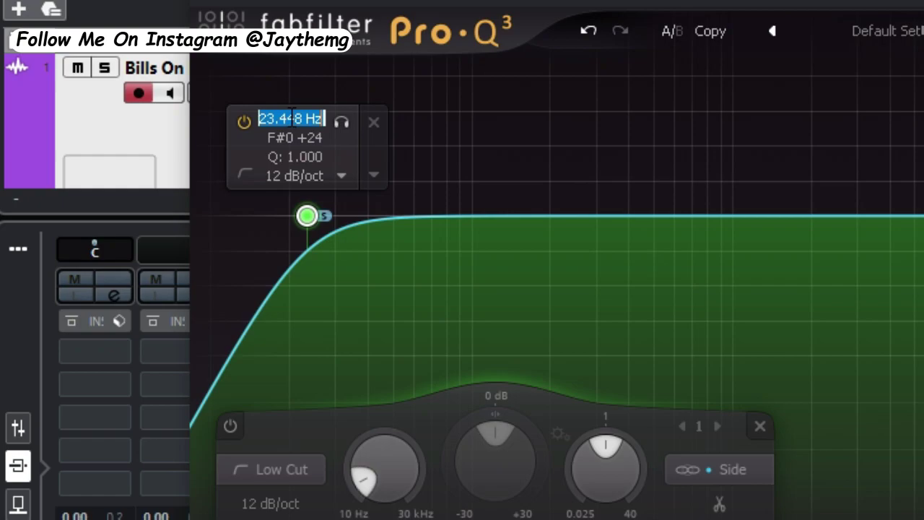
text(95)
key(Return)
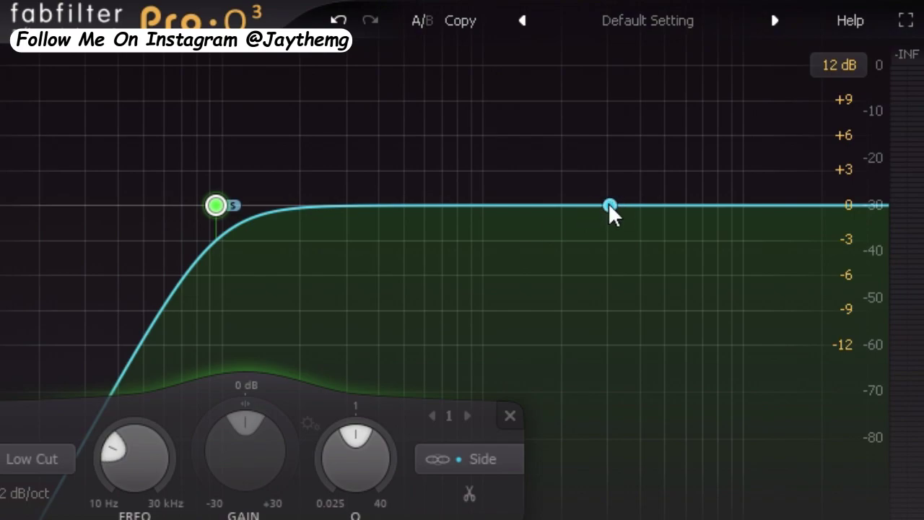
drag(608, 202, 603, 194)
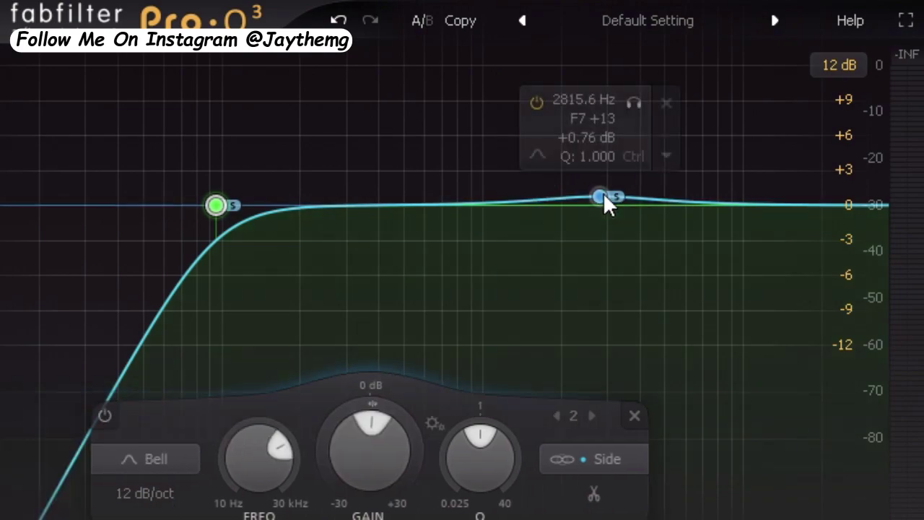
Set the bell to full stereo and sweep it, soloed, down to 2224.8 Hz.
right_click(604, 197)
mouse_move(628, 353)
click(750, 408)
mouse_move(445, 170)
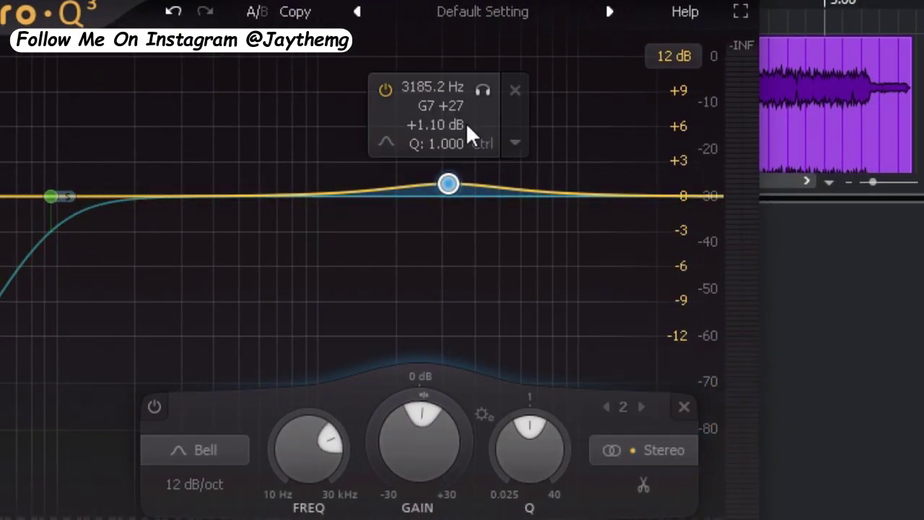
mouse_move(481, 82)
mouse_down()
mouse_move(505, 91)
mouse_move(474, 95)
mouse_move(482, 90)
mouse_up()
drag(396, 101, 406, 109)
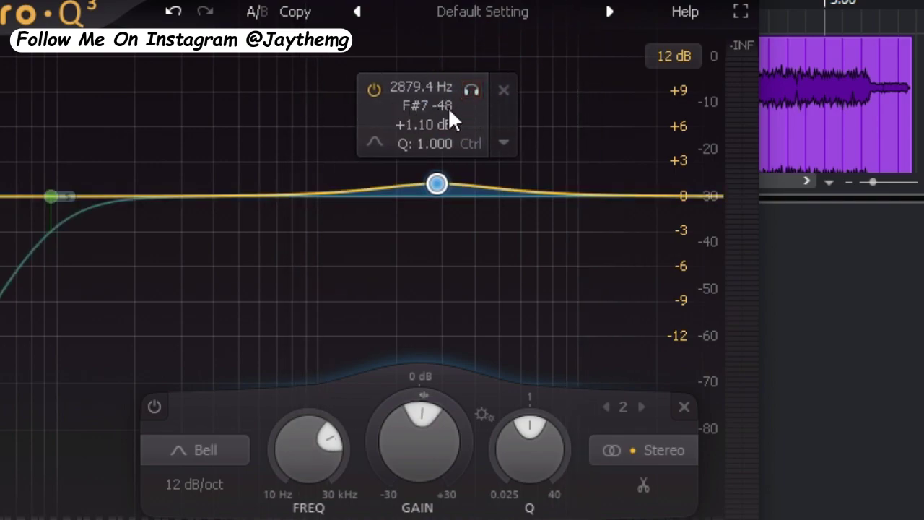
drag(467, 91, 444, 92)
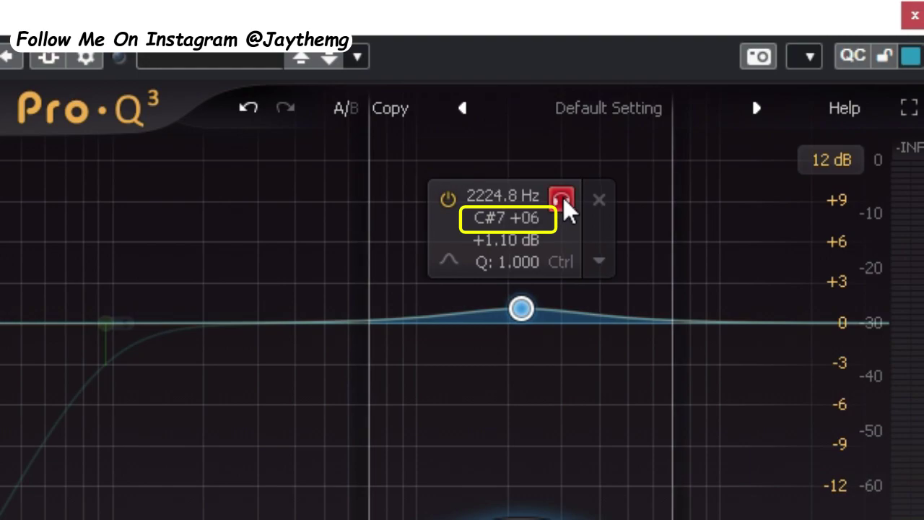
drag(563, 198, 564, 199)
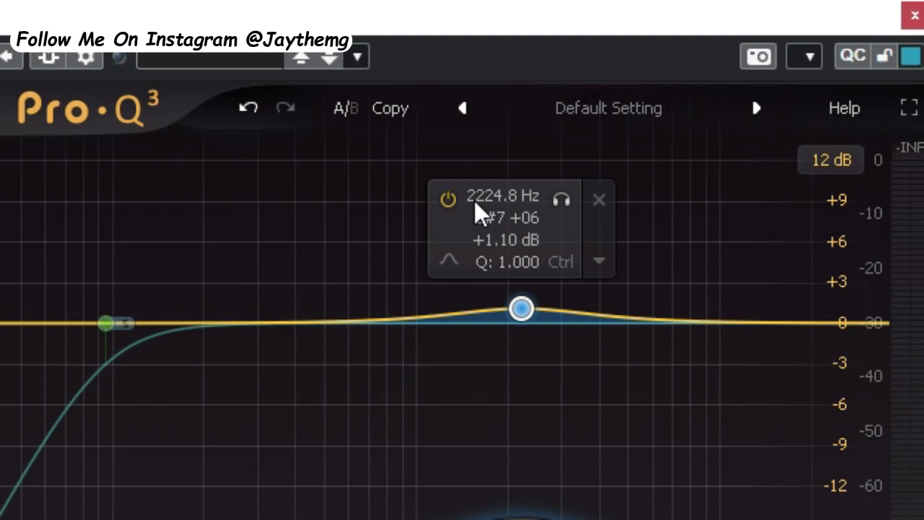
Add a high shelf around 10 kHz with +2.5 dB gain.
double_click(722, 322)
drag(722, 322, 722, 284)
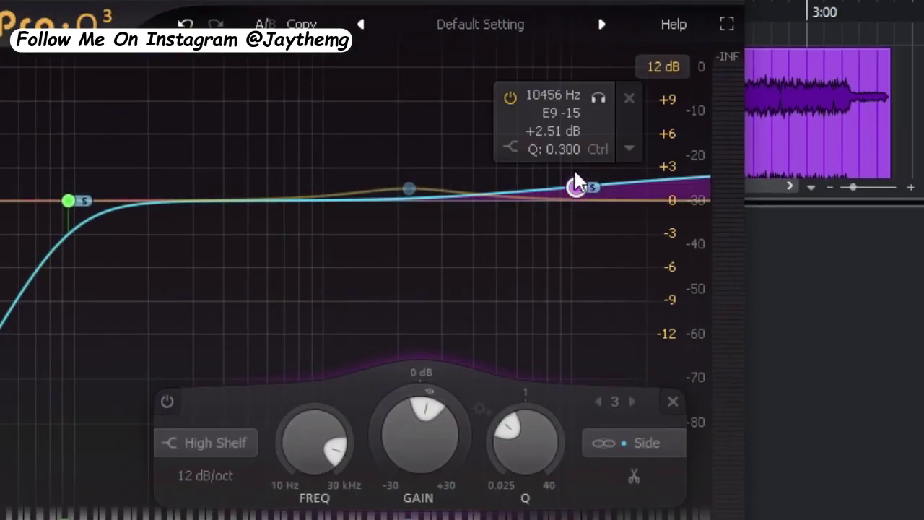
drag(576, 181, 570, 175)
click(553, 126)
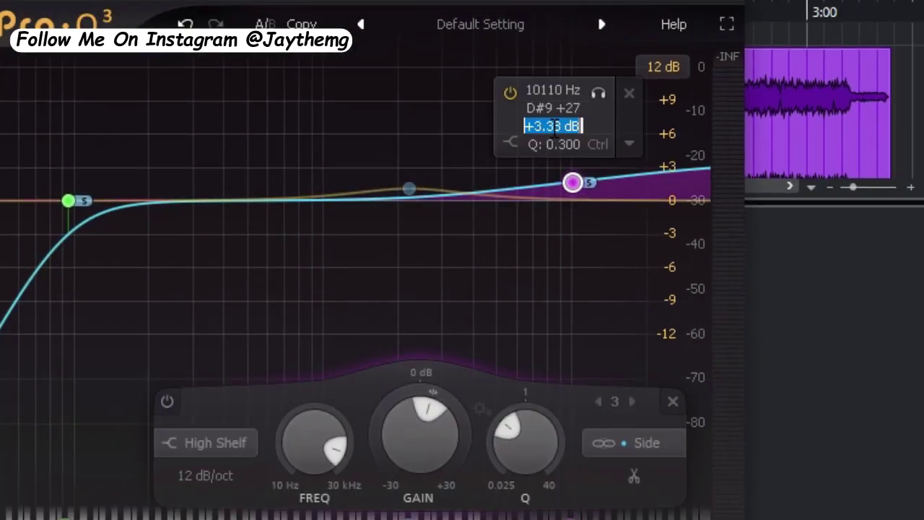
text(2.5)
key(Return)
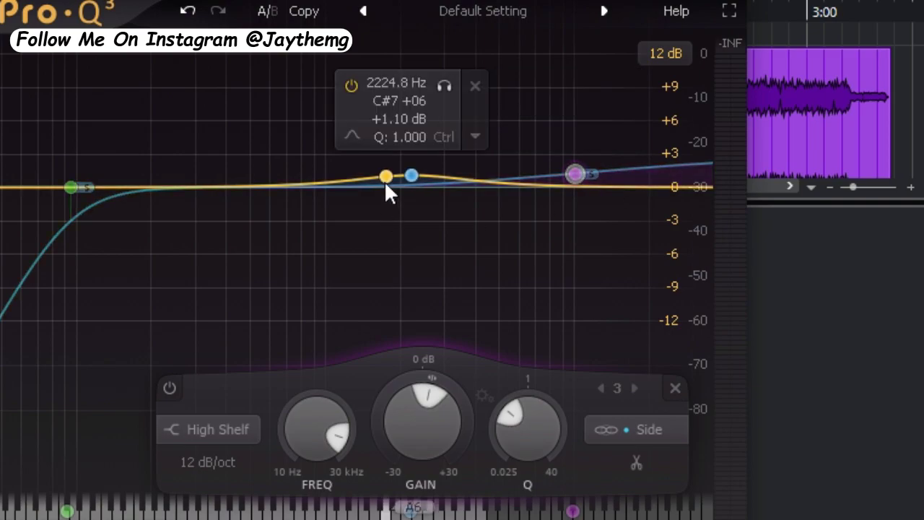
Make the mid bell dynamic and give the high shelf a steeper slope.
right_click(411, 176)
click(499, 247)
click(574, 173)
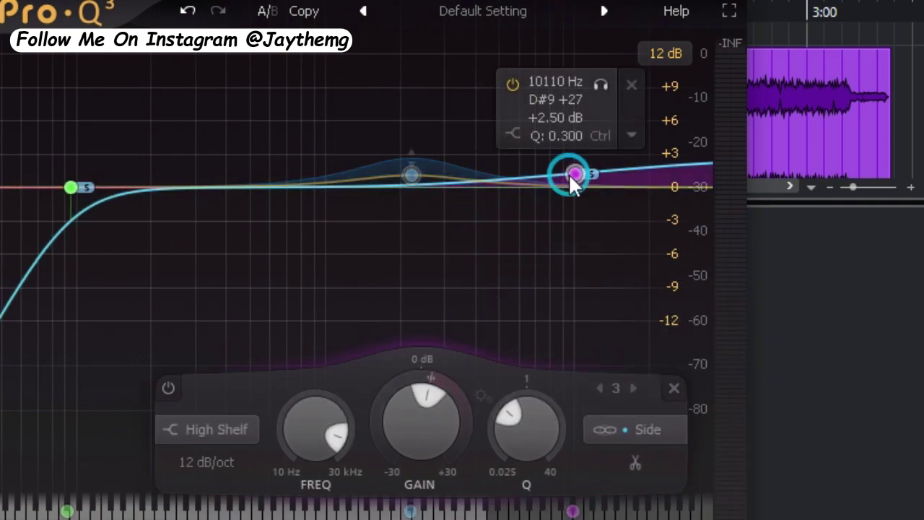
right_click(574, 173)
mouse_move(620, 318)
click(856, 387)
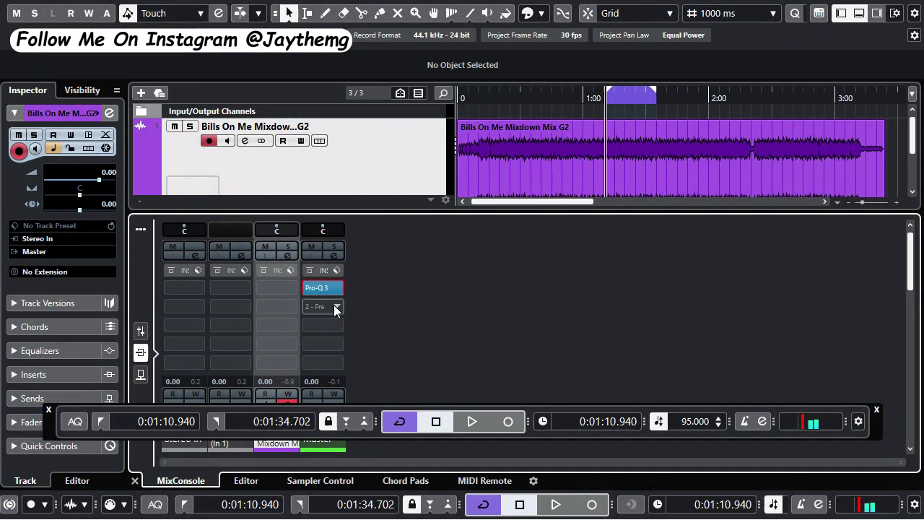
Load a second Pro-Q 3 into master insert 2 with a high shelf at 1300 Hz.
click(336, 308)
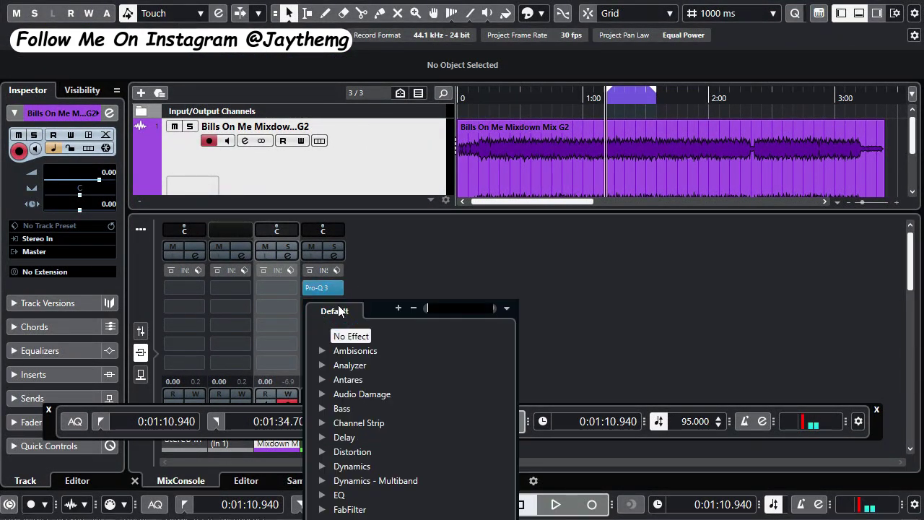
click(412, 380)
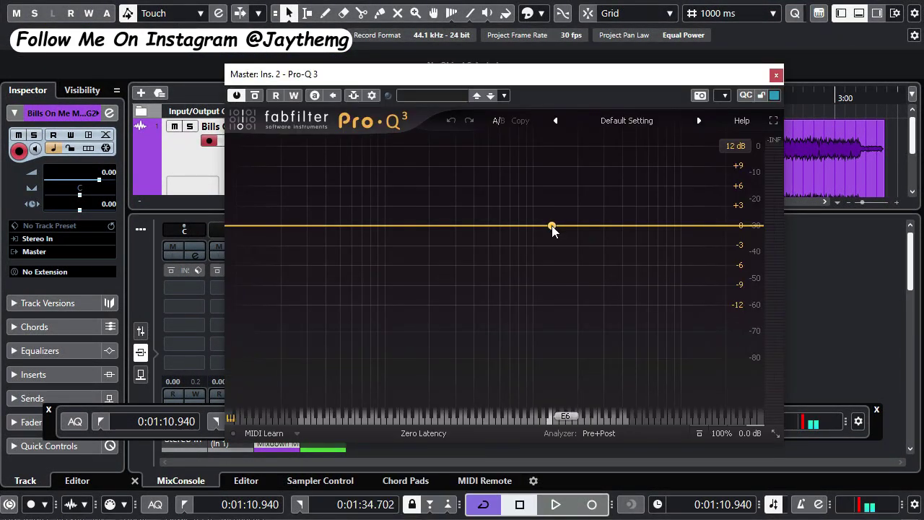
drag(553, 228, 552, 216)
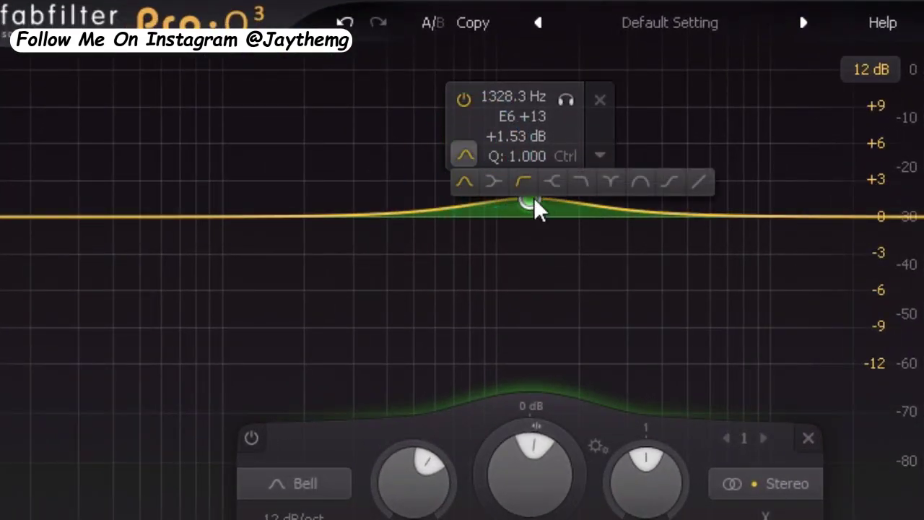
click(552, 182)
click(511, 106)
text(1300)
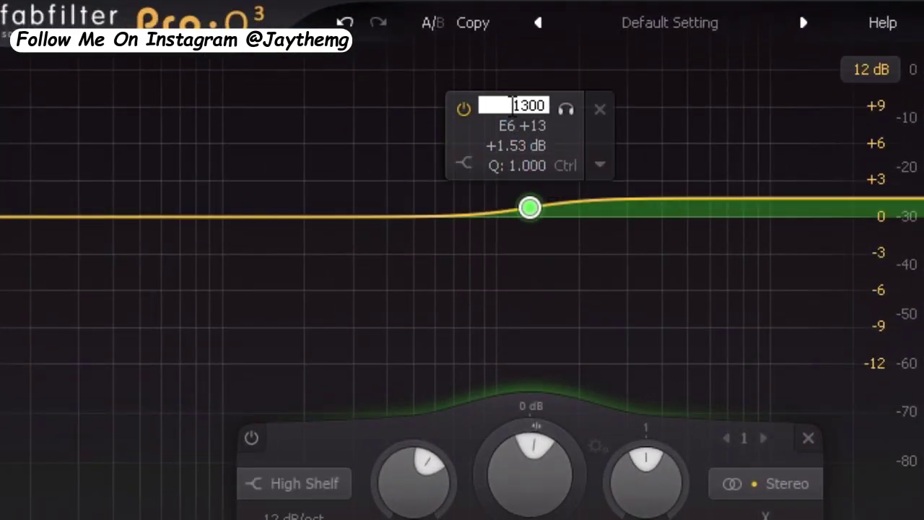
key(Return)
Set the high shelf's Q to 0.3 and its gain to +4.5 dB.
click(518, 165)
text(0.3)
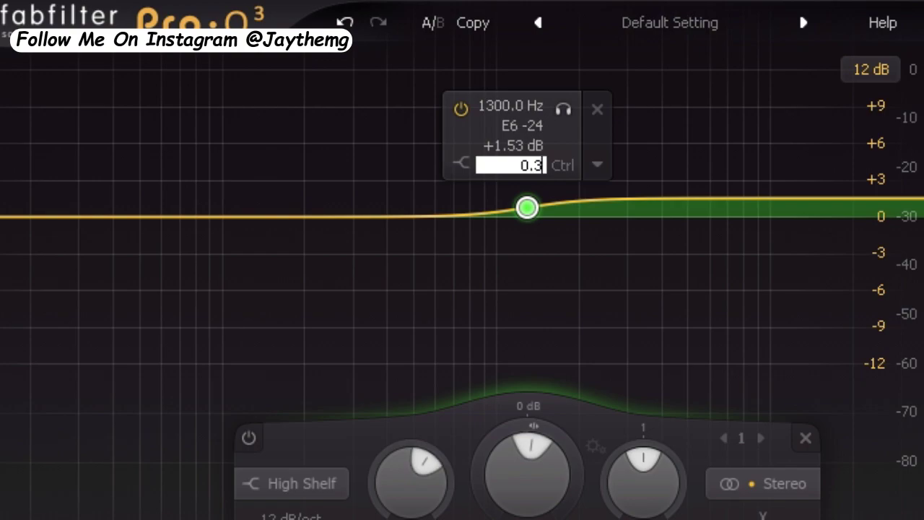
key(Return)
click(517, 145)
text(4)
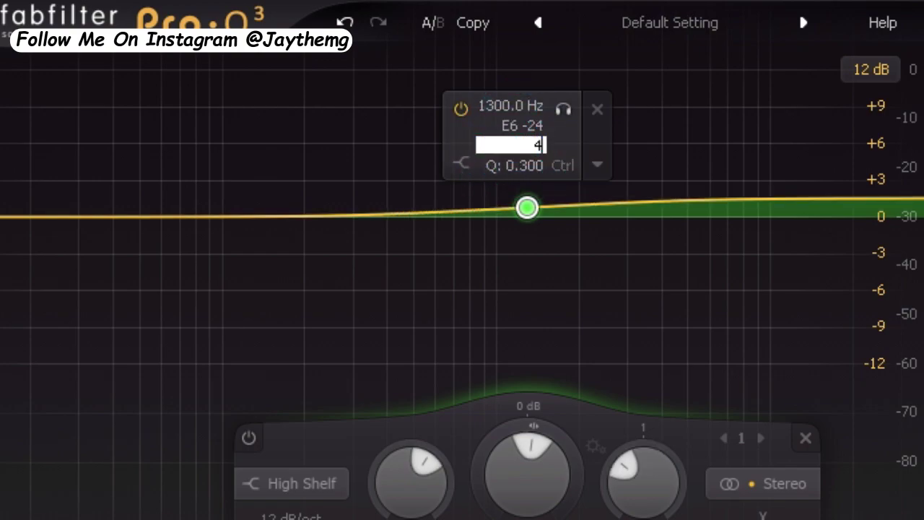
text(.5)
key(Return)
right_click(527, 189)
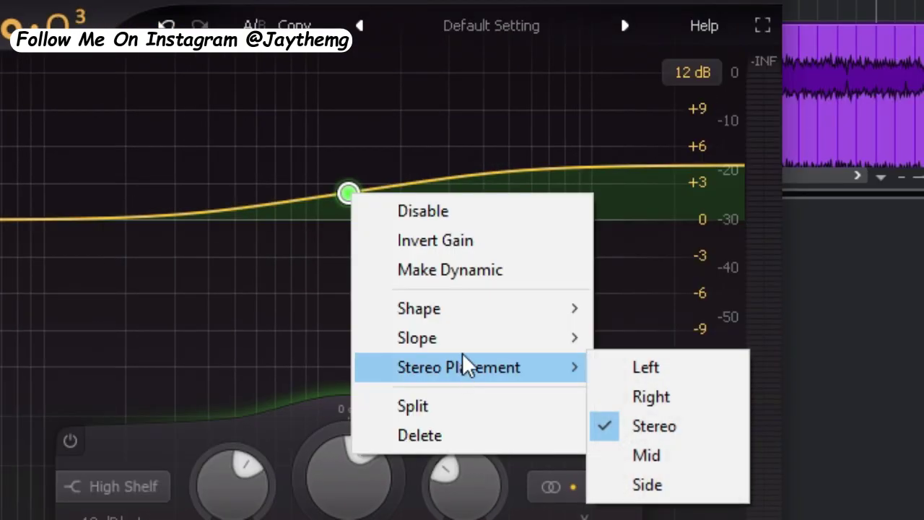
click(464, 272)
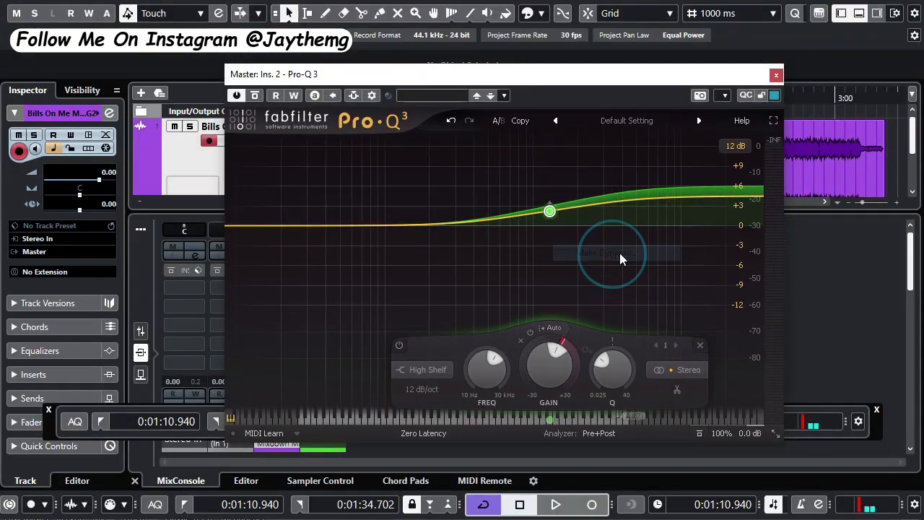
Load Pro-Q 3 into the third master insert with a 24 dB/oct high cut at Q 1.
click(256, 343)
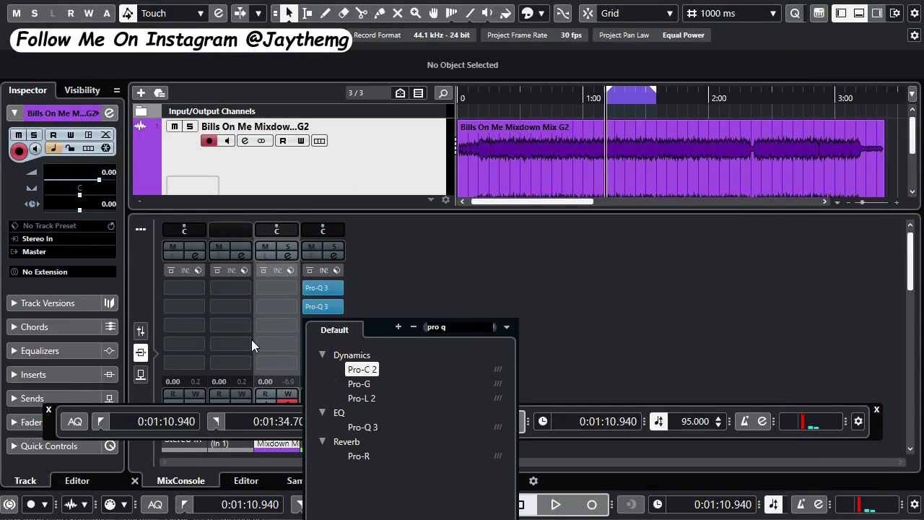
click(363, 425)
click(699, 276)
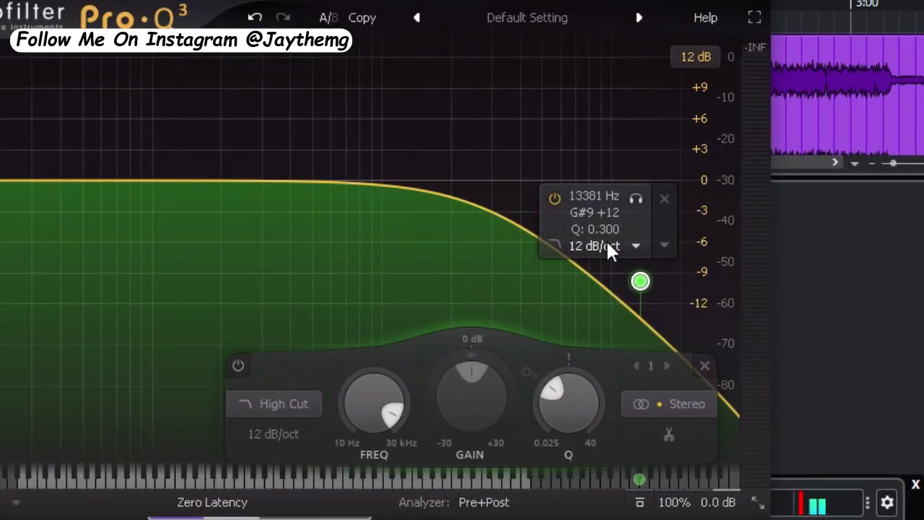
click(610, 246)
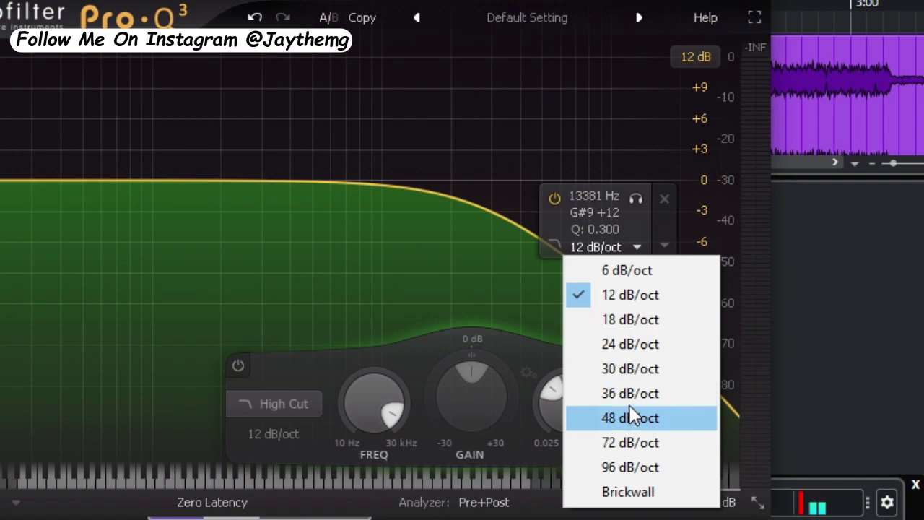
click(626, 353)
double_click(594, 128)
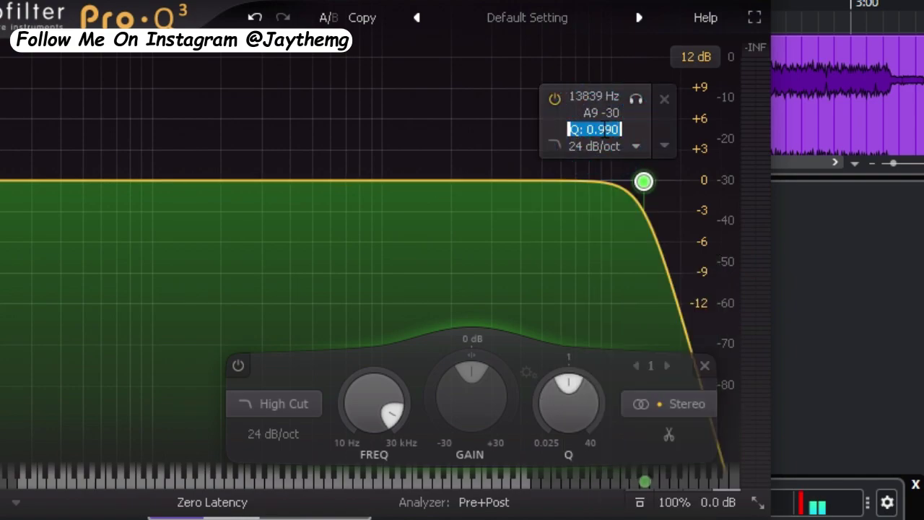
text(1)
double_click(603, 96)
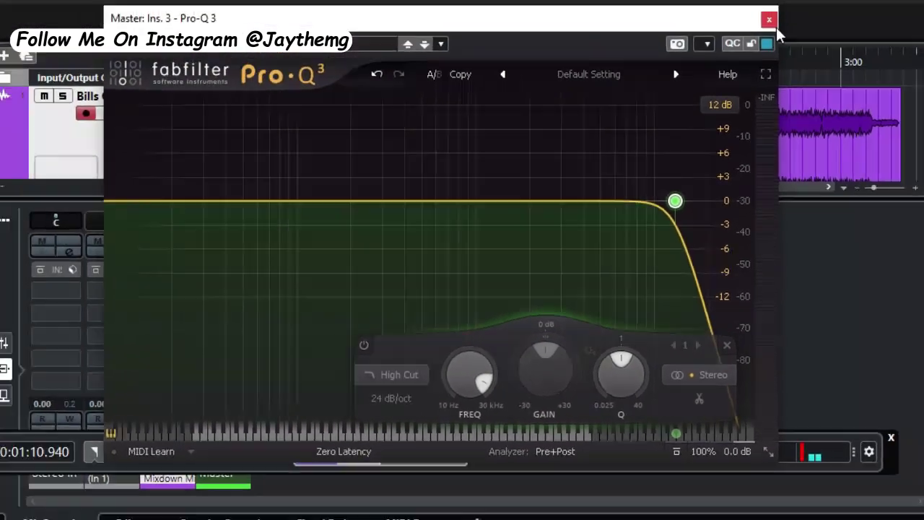
click(771, 19)
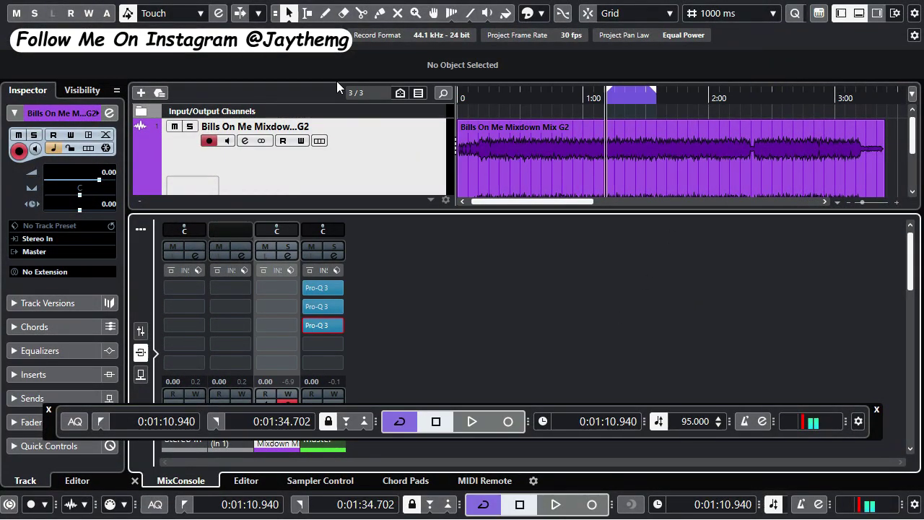
click(310, 270)
key(space)
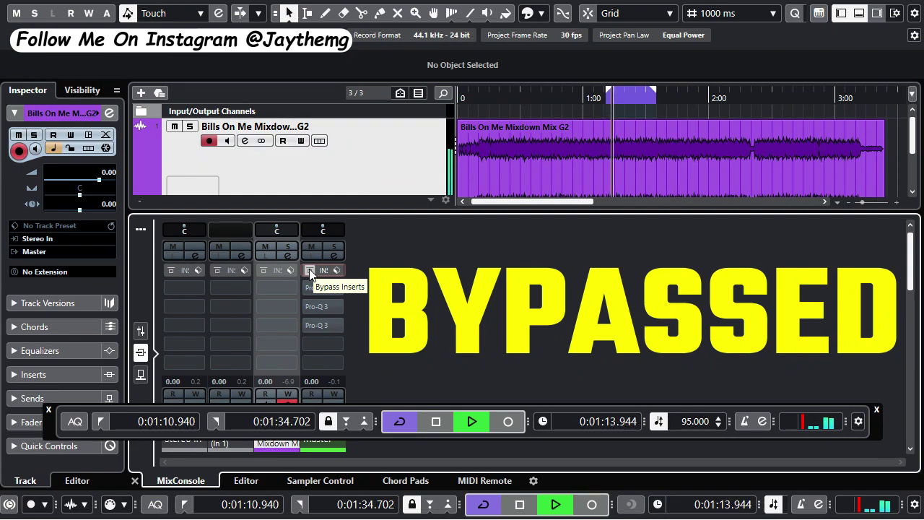
key(space)
click(309, 272)
key(space)
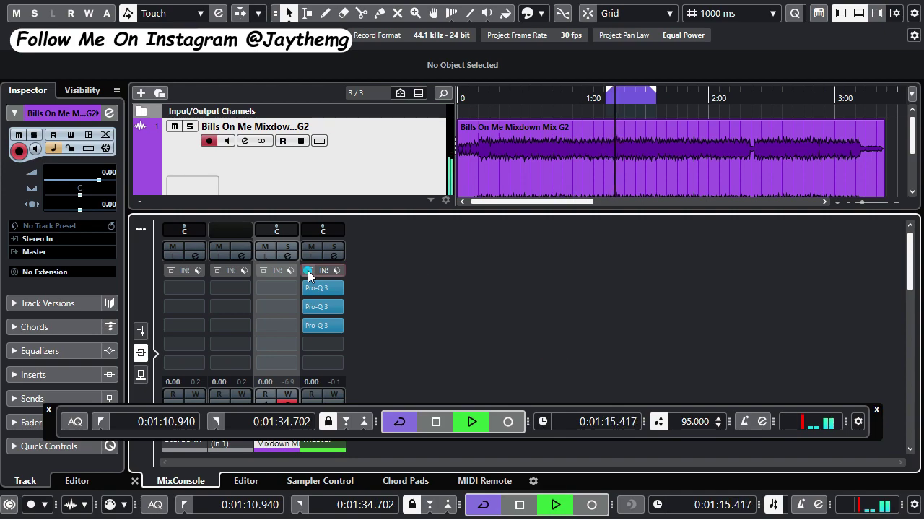
click(308, 270)
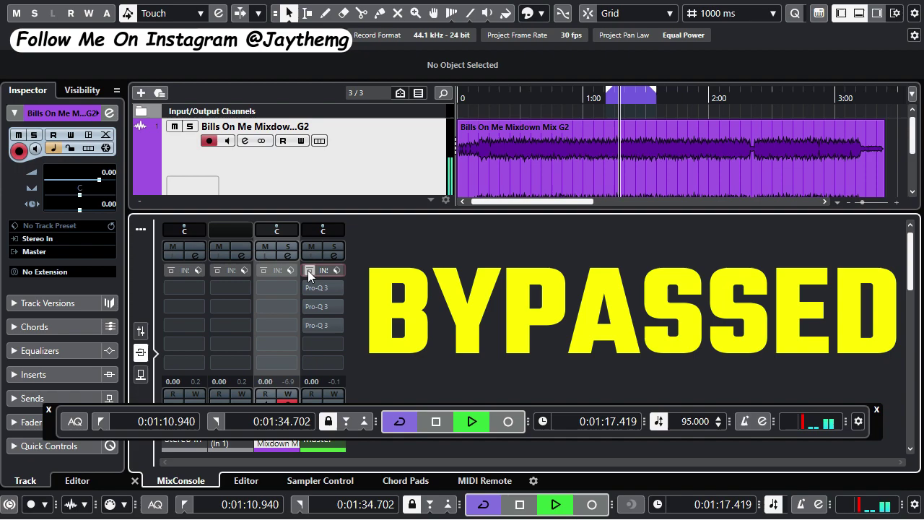
click(308, 271)
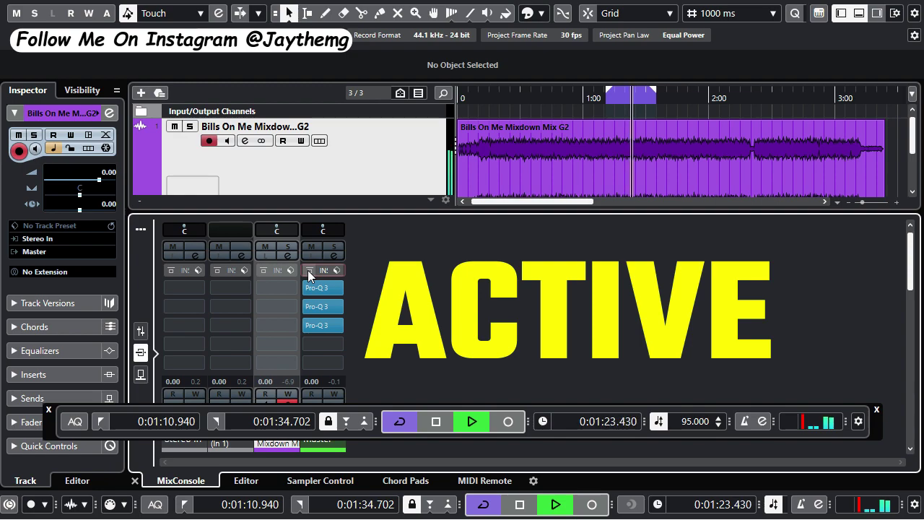
key(space)
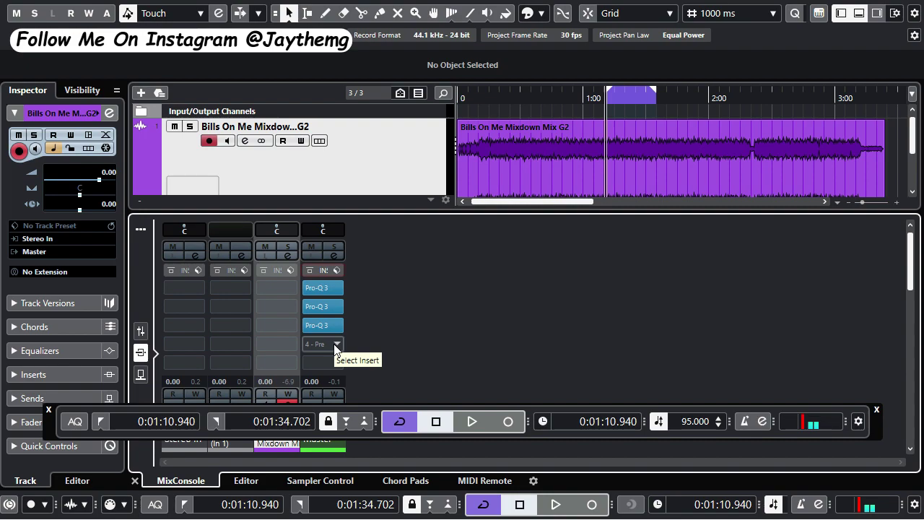
Search 'pro c2' and load Pro-C 2 into the fourth master insert.
click(334, 348)
text(pro c2)
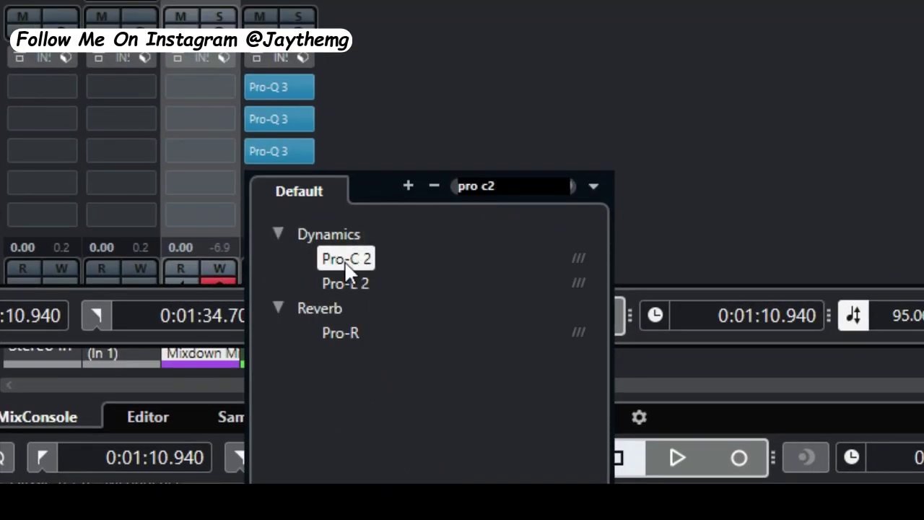
click(344, 259)
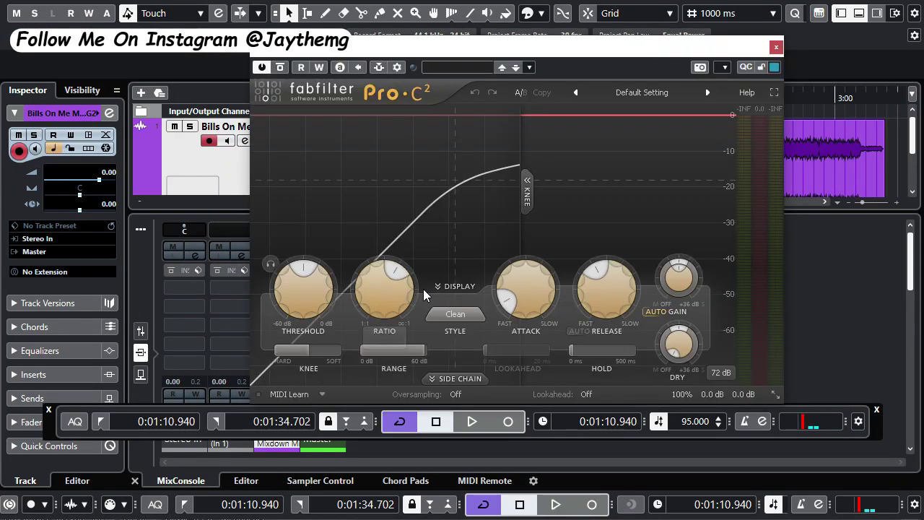
Turn on Auto Release, set the ratio to 2:1 and choose the Mastering style.
click(578, 331)
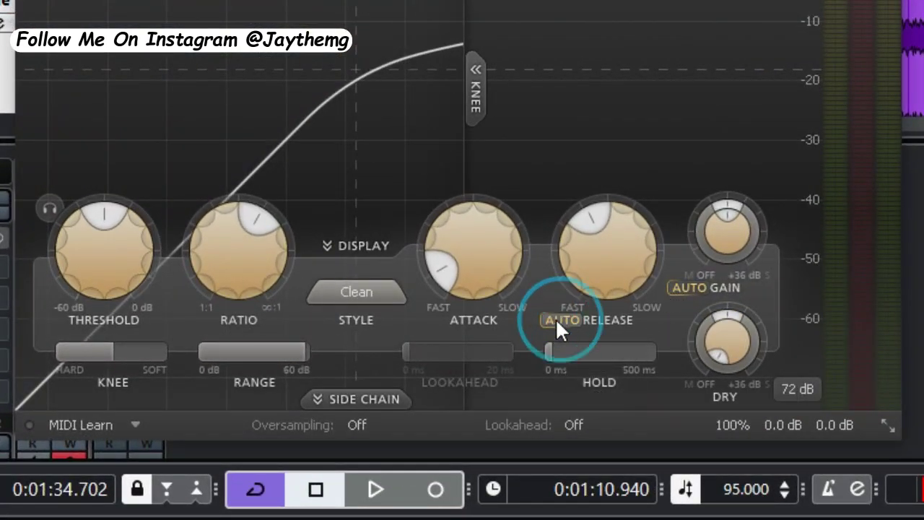
mouse_move(633, 230)
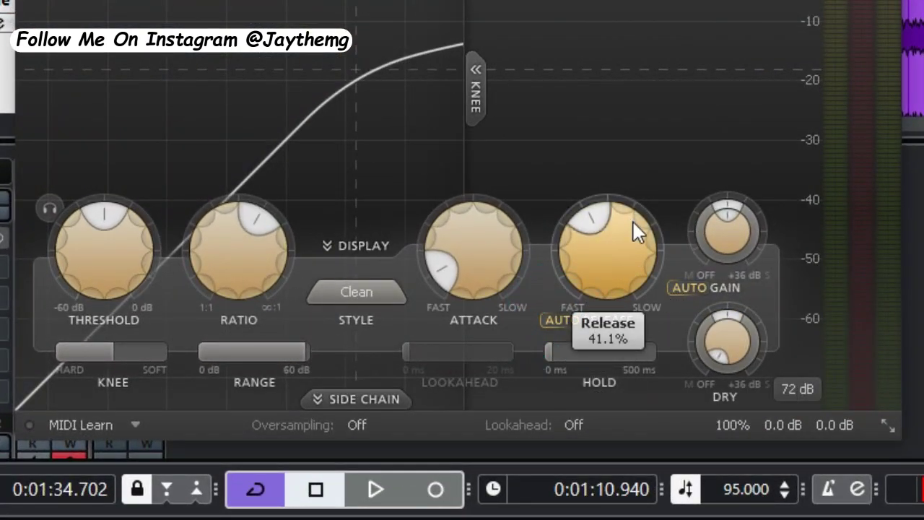
double_click(222, 270)
text(2)
key(Return)
click(365, 291)
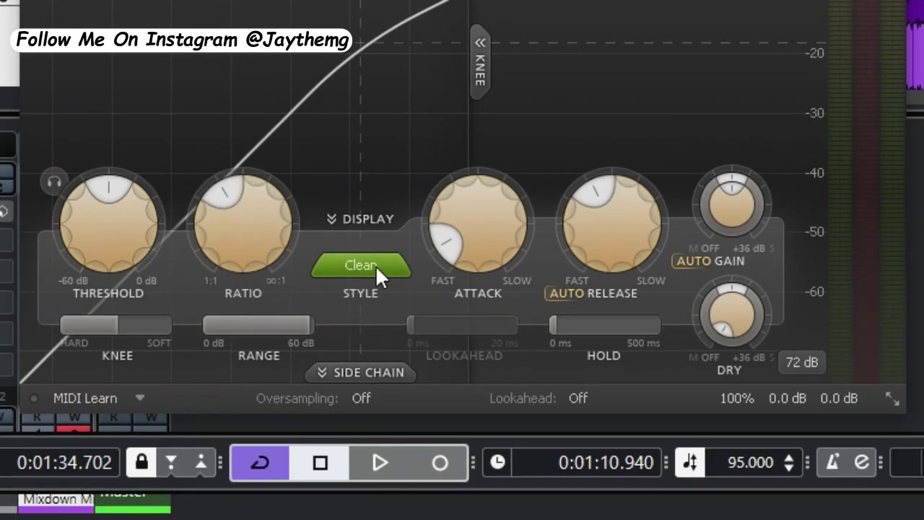
click(375, 265)
click(405, 400)
scroll(476, 238, up, 3)
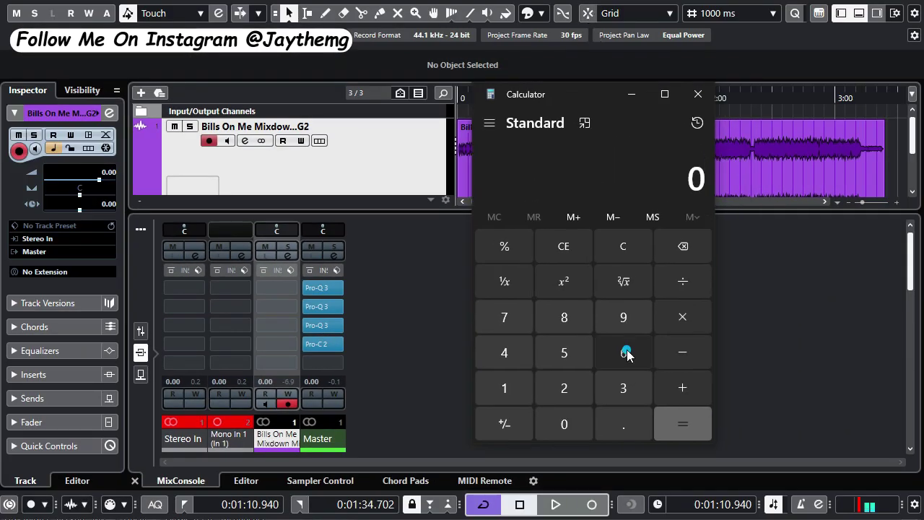
Calculate 60000 ÷ 95 to get the beat length in milliseconds.
click(623, 352)
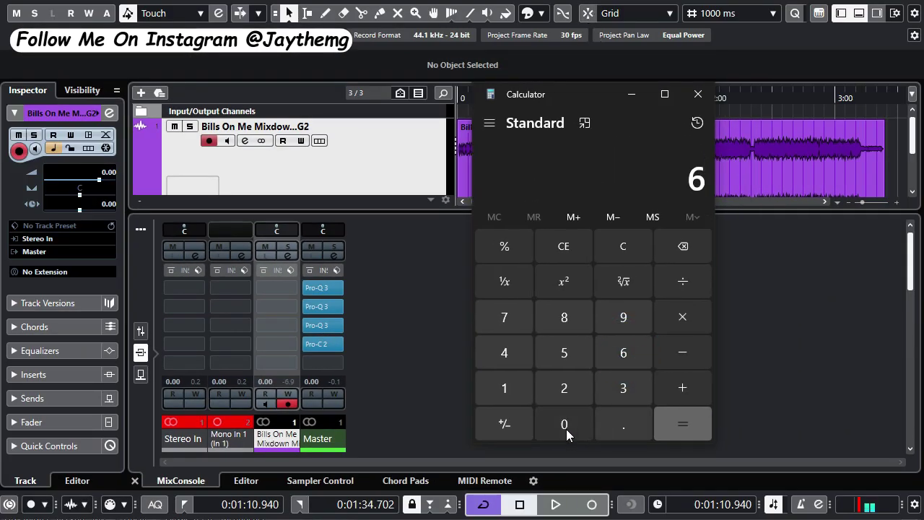
click(566, 429)
click(566, 429)
click(566, 428)
click(566, 428)
click(682, 281)
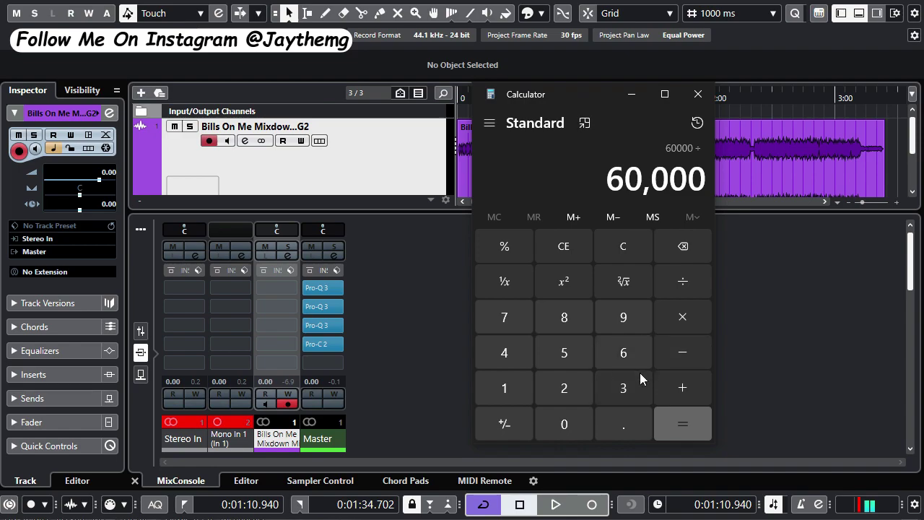
click(627, 316)
click(577, 354)
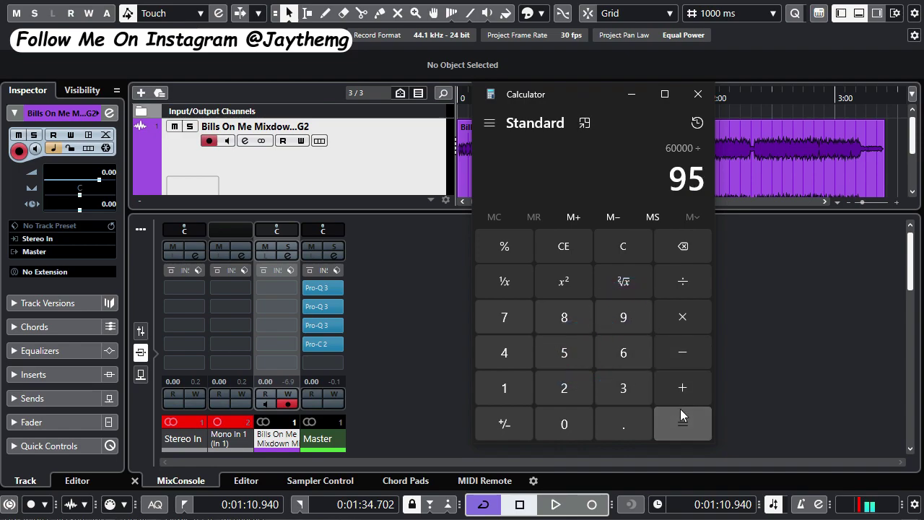
click(681, 413)
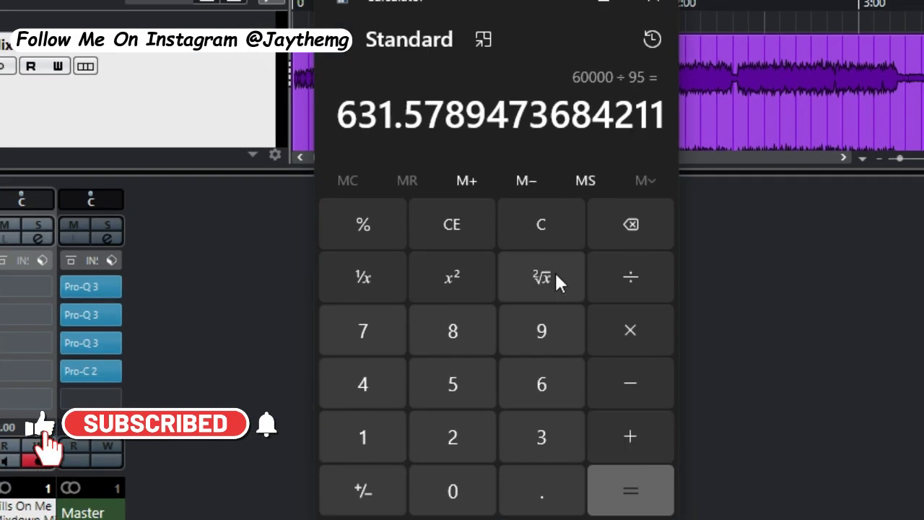
Divide the result by 4 three times to reach about 9.87, then clear.
key(slash)
key(4)
key(Return)
key(slash)
key(4)
click(629, 484)
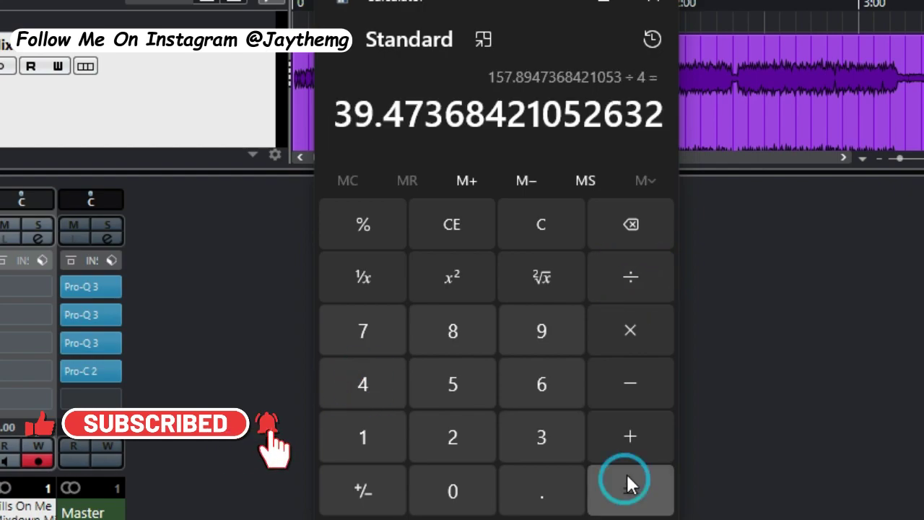
key(slash)
key(4)
click(615, 491)
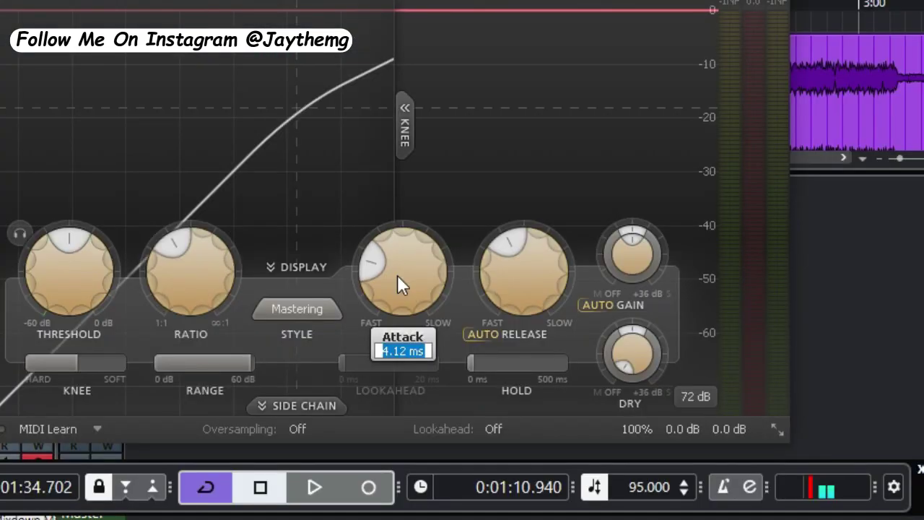
Set the Pro-C 2 attack to 9.8 ms and start playback.
text(9.)
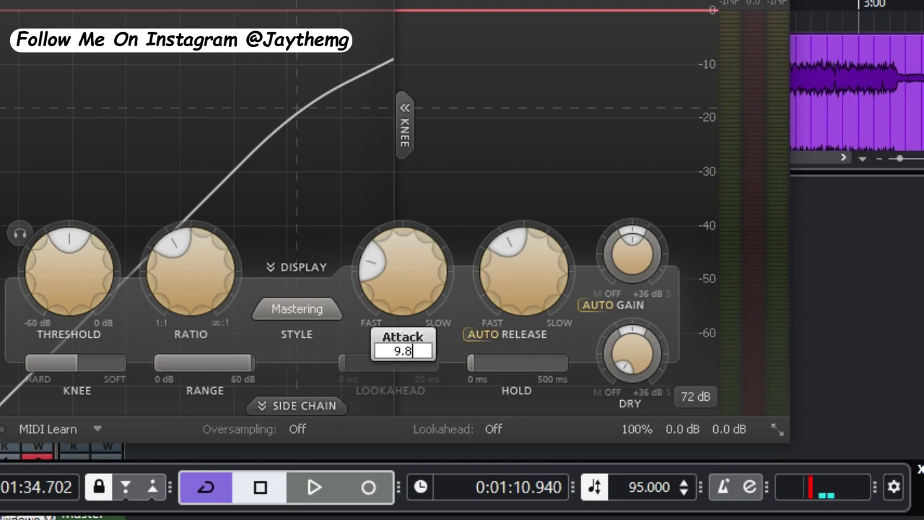
text(8)
key(Return)
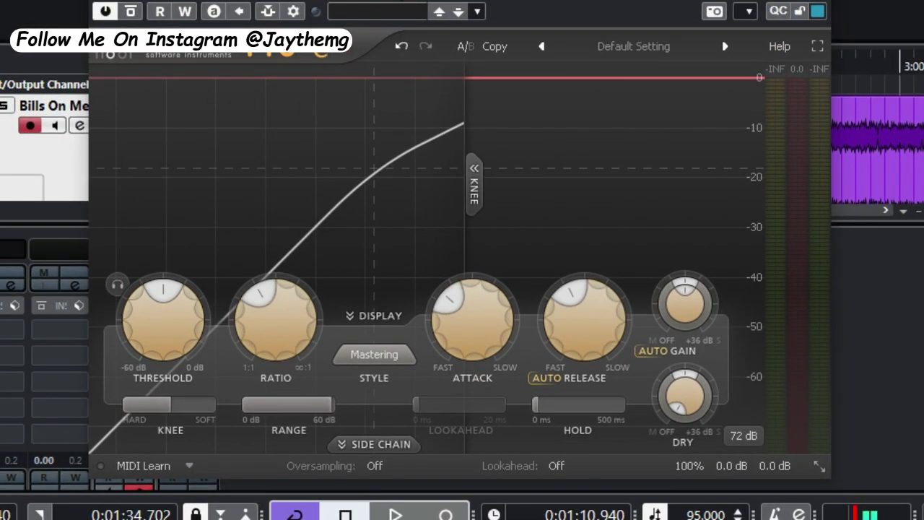
mouse_move(147, 336)
key(space)
scroll(147, 309, up, 2)
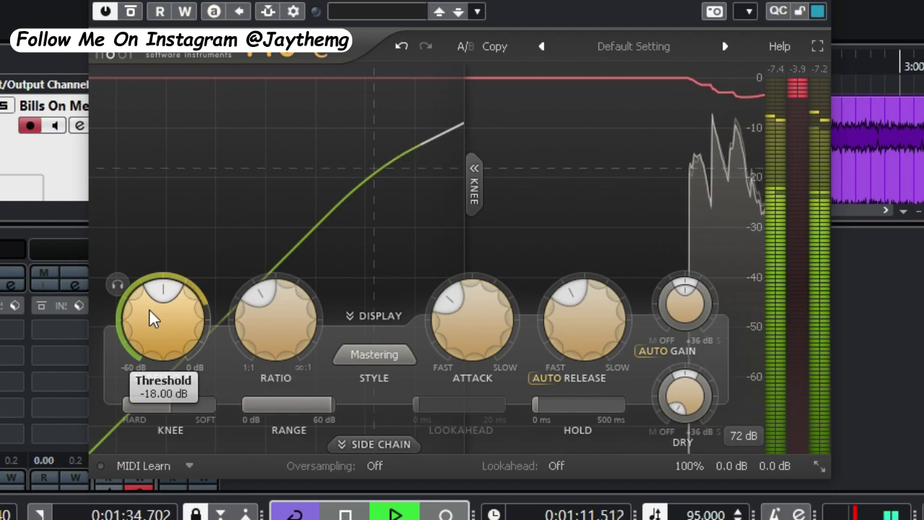
Lower the compressor threshold step by step to about -13.2 dB.
drag(149, 309, 149, 271)
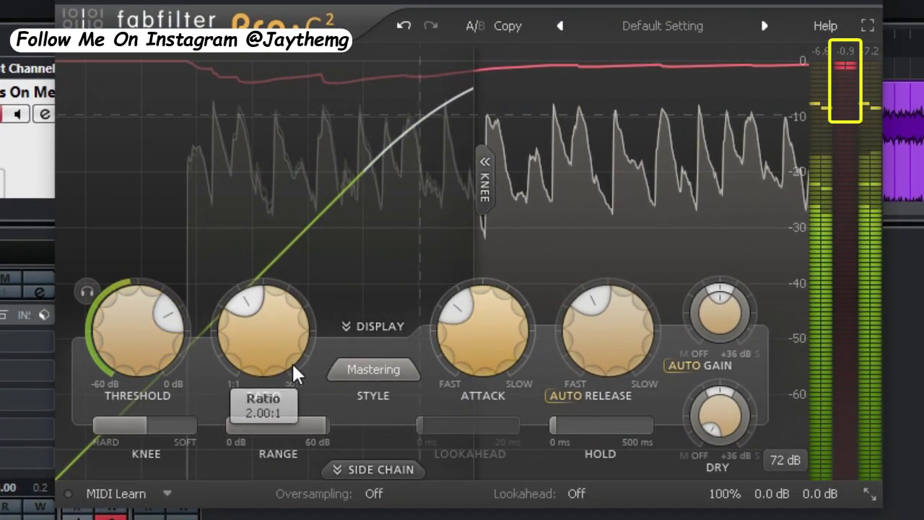
drag(145, 339, 140, 357)
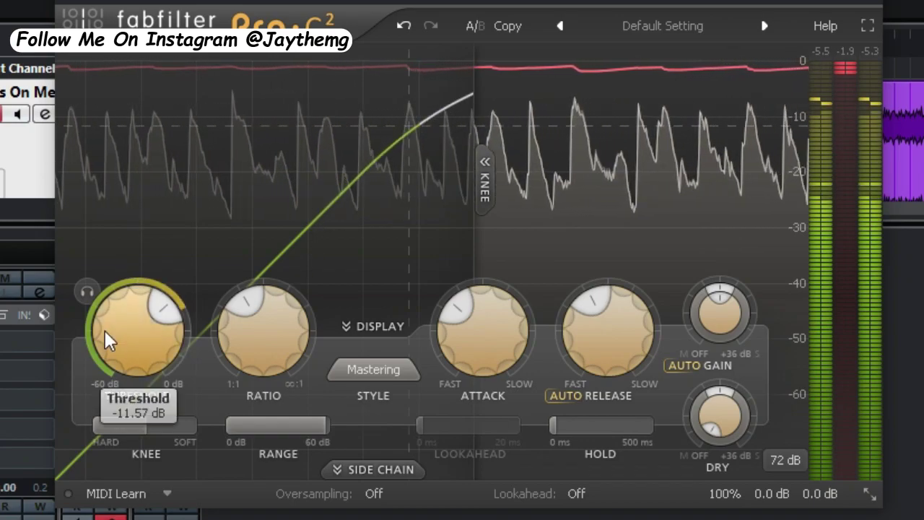
drag(120, 337, 119, 342)
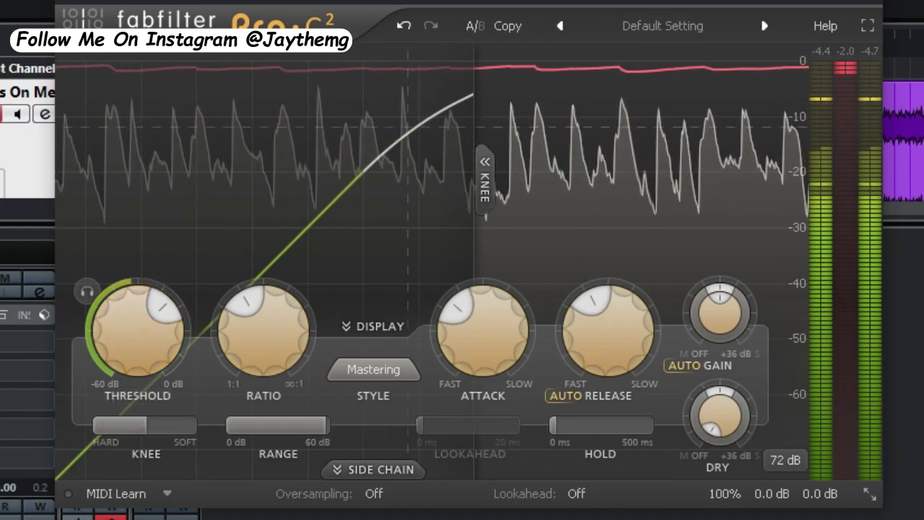
drag(722, 2, 732, 10)
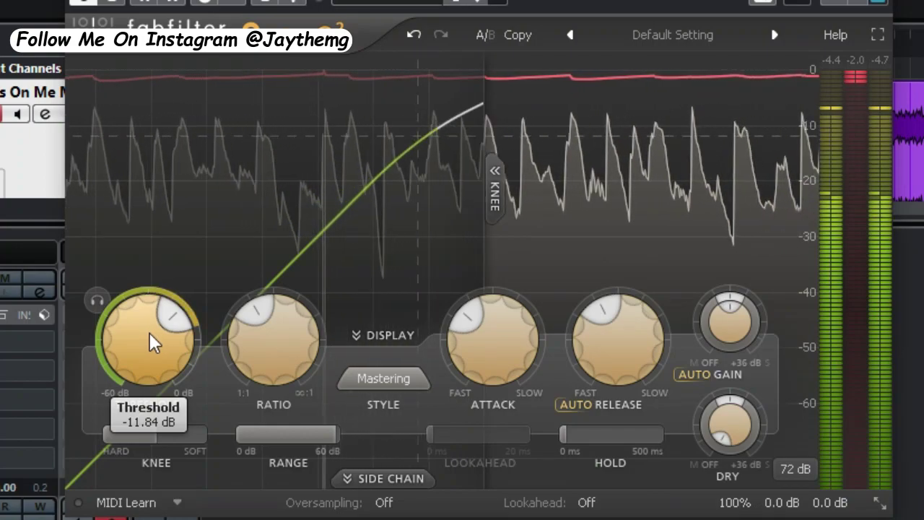
drag(159, 341, 143, 349)
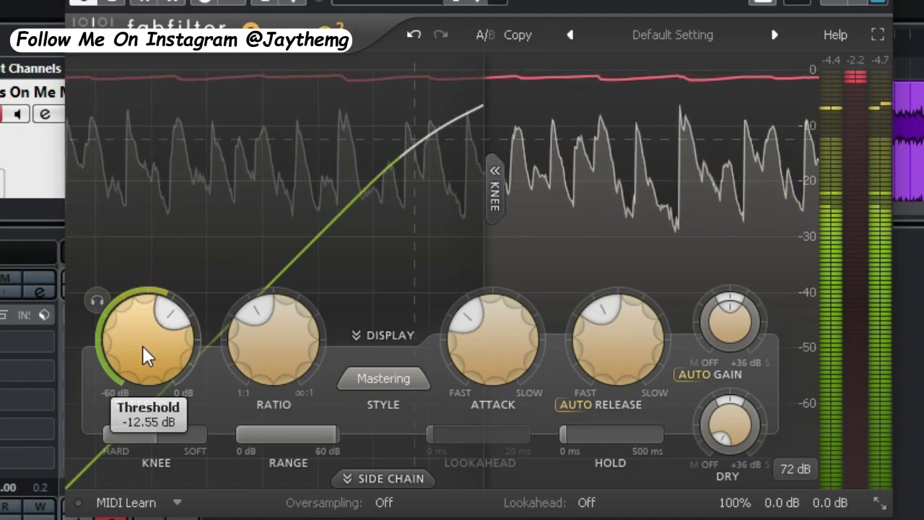
drag(143, 350, 144, 361)
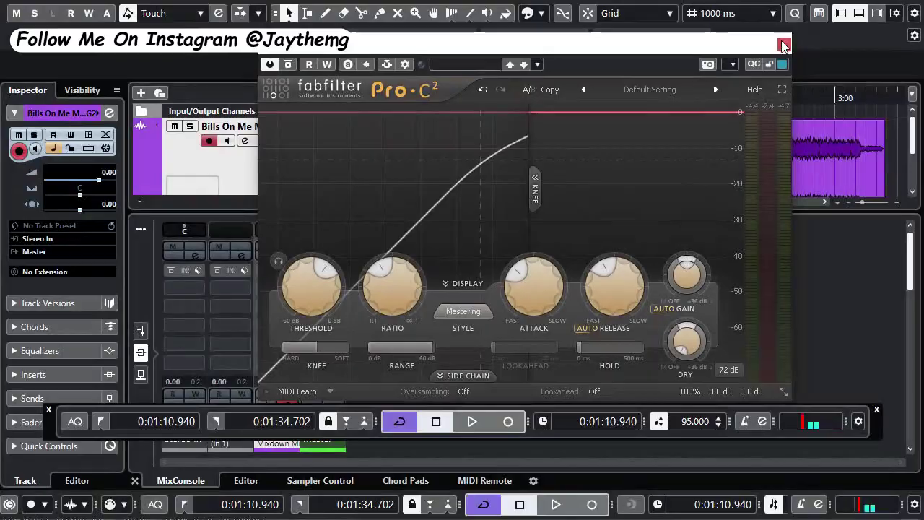
Close Pro-C 2 and open Pro-L 2 in the fifth master insert with 4x oversampling.
click(784, 41)
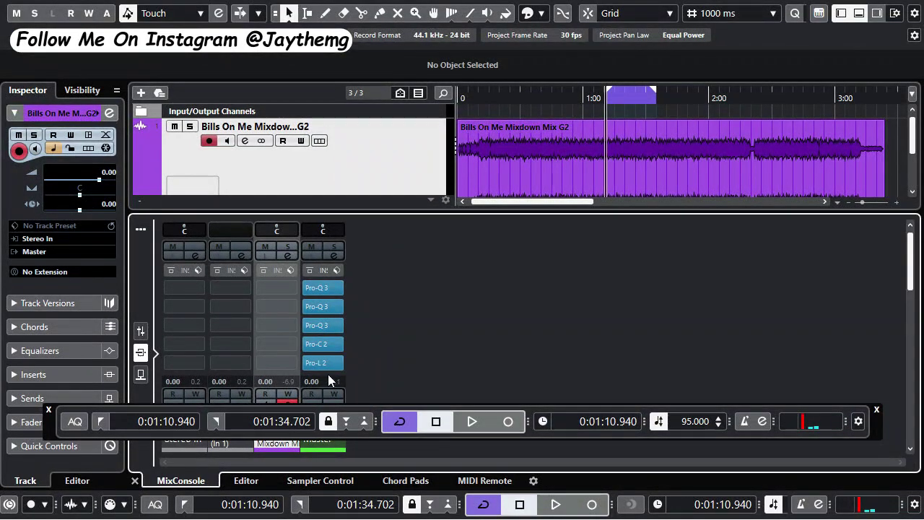
click(322, 364)
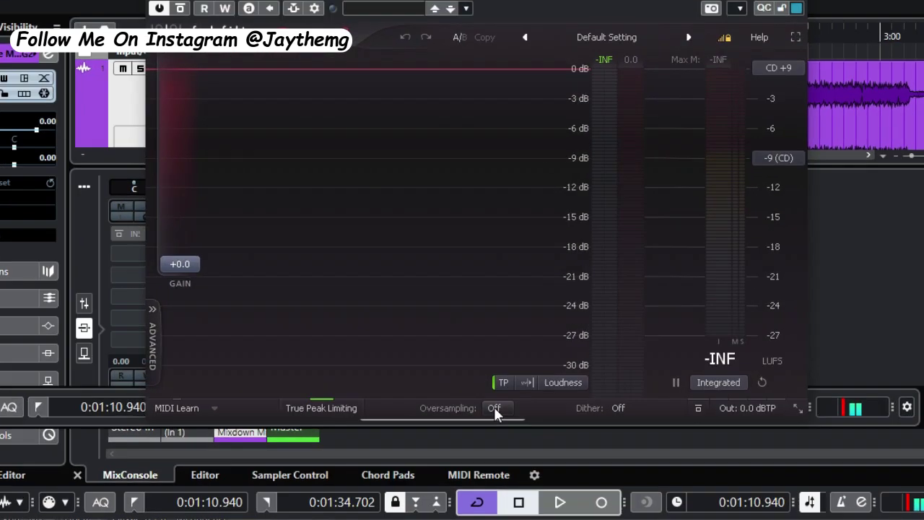
click(474, 475)
click(521, 440)
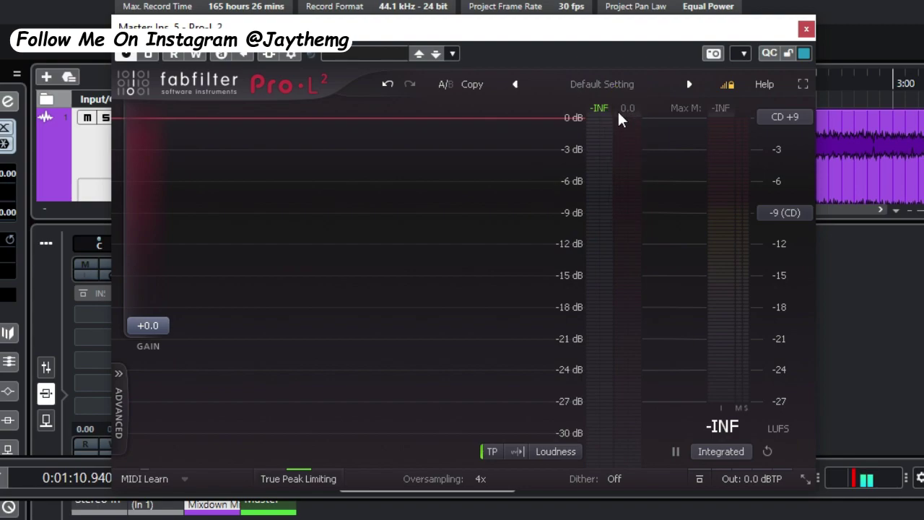
During playback, push the Pro-L 2 gain up to about +9.5 dB, resetting the true-peak readout.
key(space)
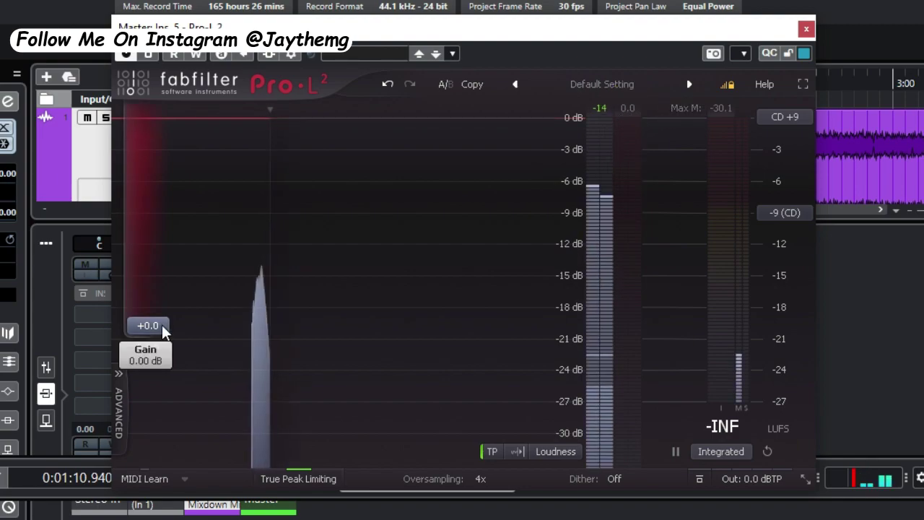
drag(165, 329, 162, 302)
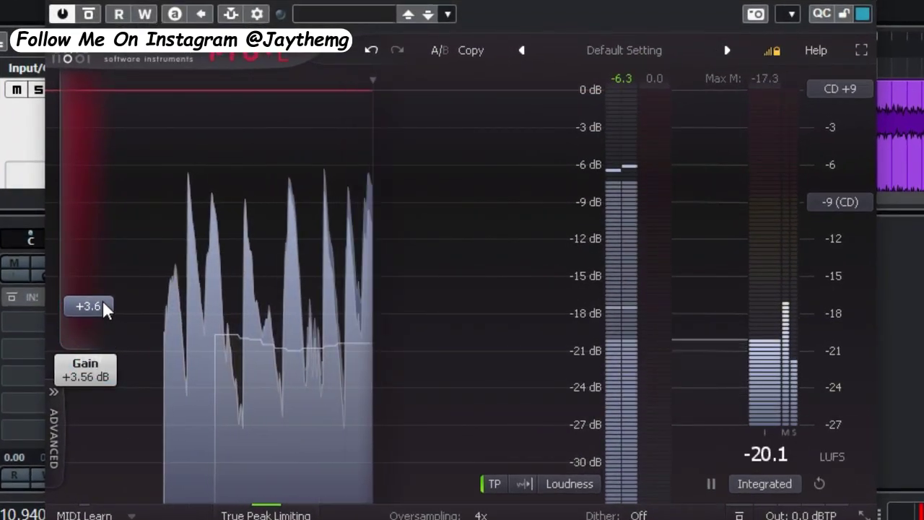
drag(103, 307, 104, 262)
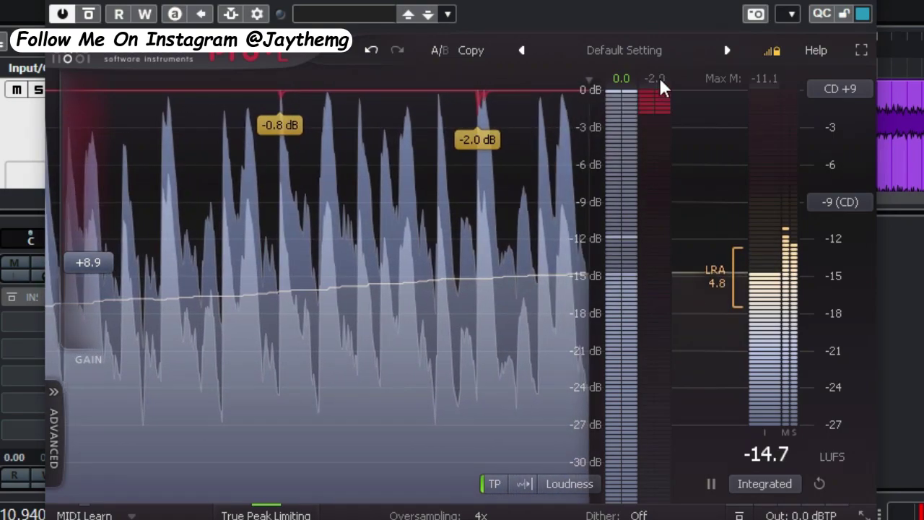
click(658, 87)
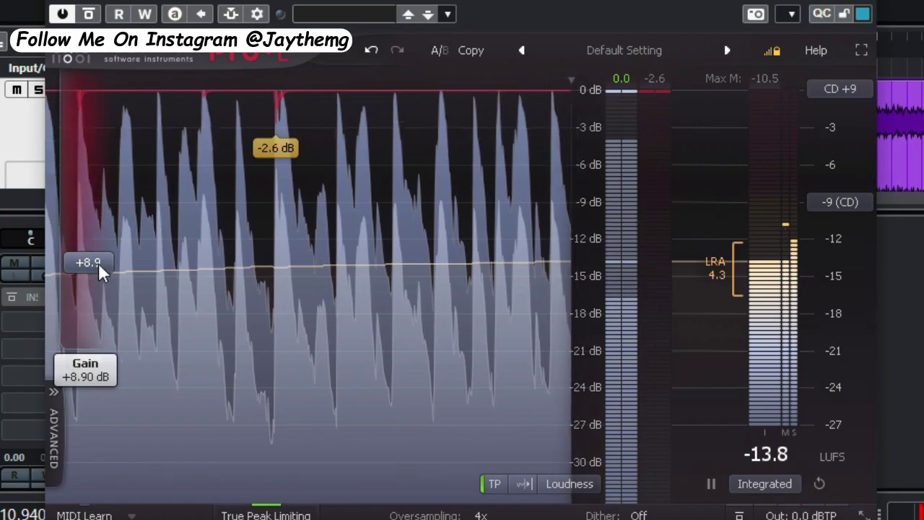
drag(99, 264, 99, 262)
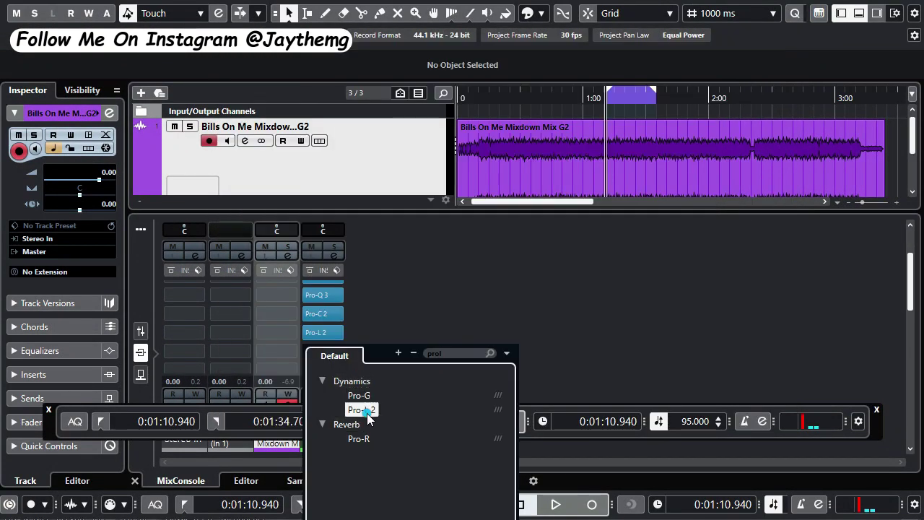
Load a second Pro-L 2 in the sixth master insert with -0.3 dBTP ceiling and 4x oversampling.
click(360, 412)
drag(503, 42, 592, 42)
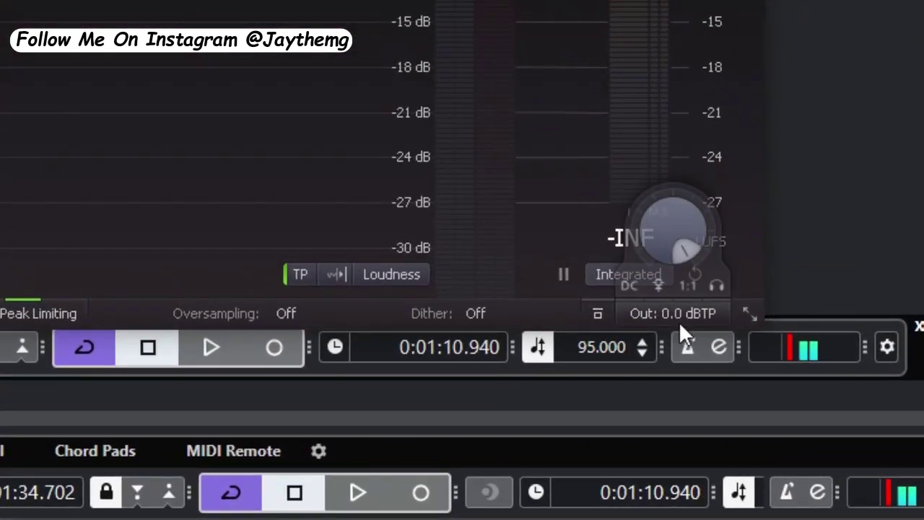
click(743, 402)
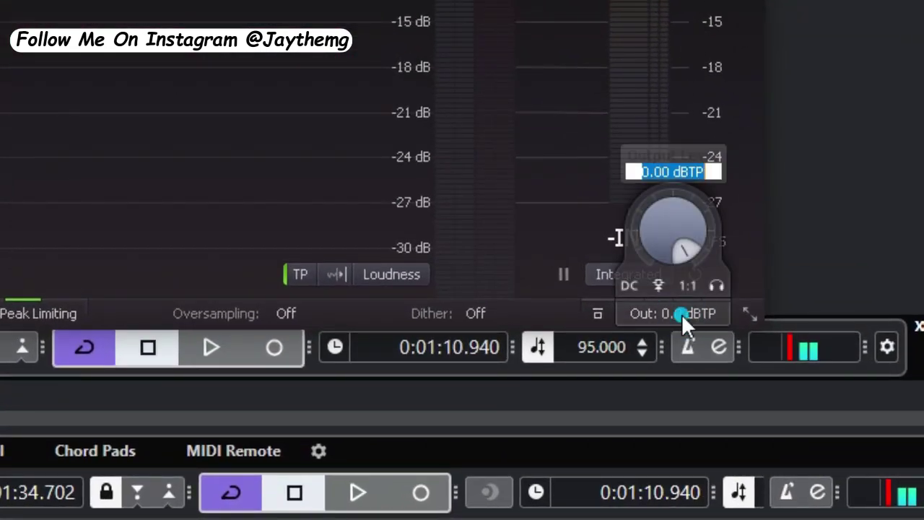
text(-)
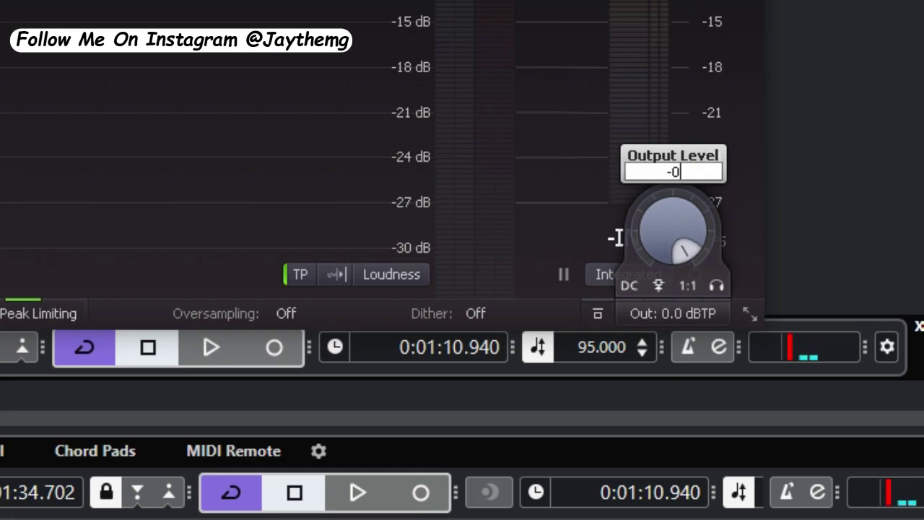
text(0.3)
key(Return)
click(290, 313)
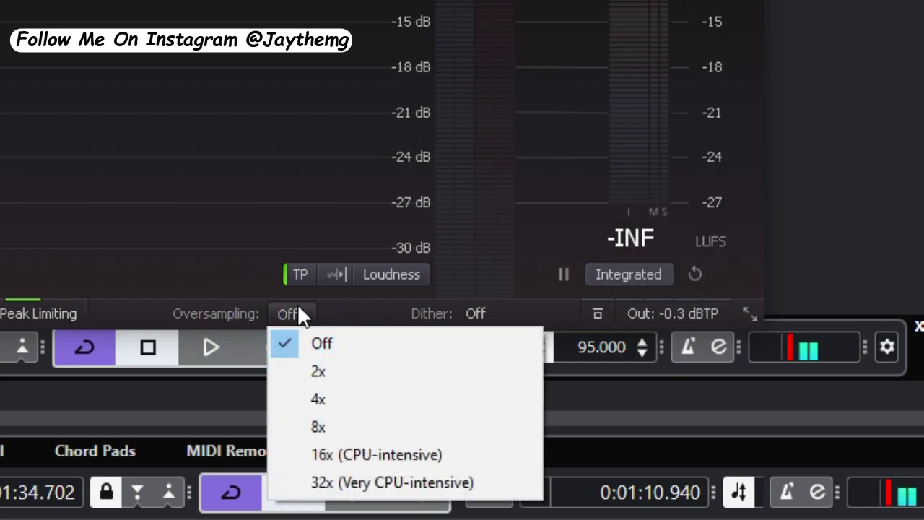
click(333, 401)
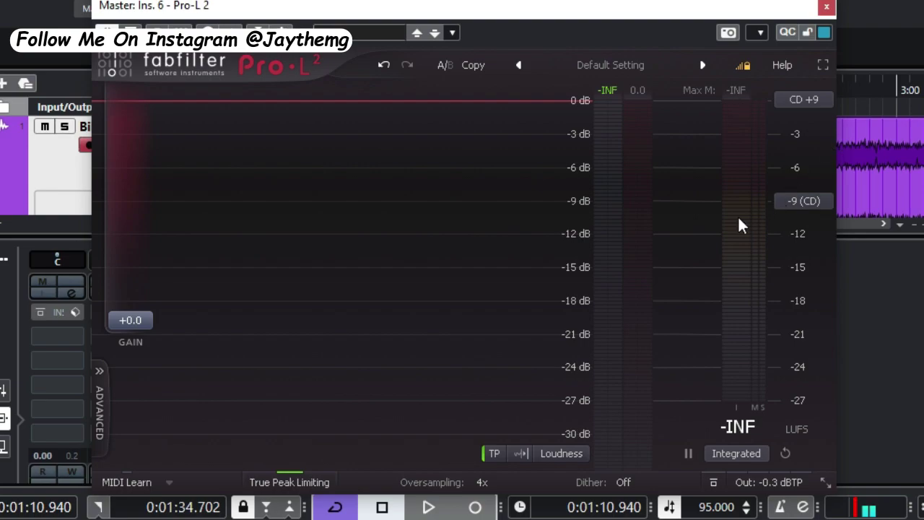
During playback, raise the second Pro-L 2 gain to +2.8 dB, resetting the integrated loudness meter.
key(space)
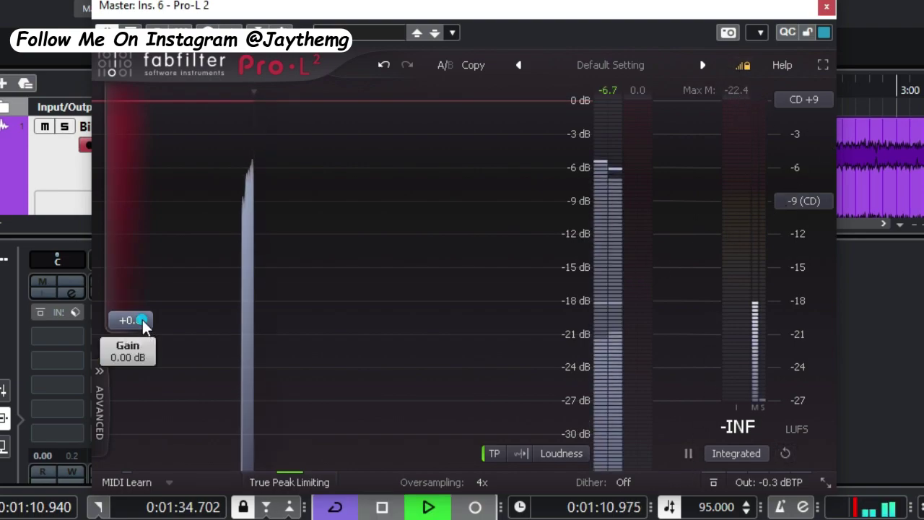
mouse_move(143, 320)
mouse_down()
mouse_move(142, 303)
mouse_move(150, 304)
mouse_up()
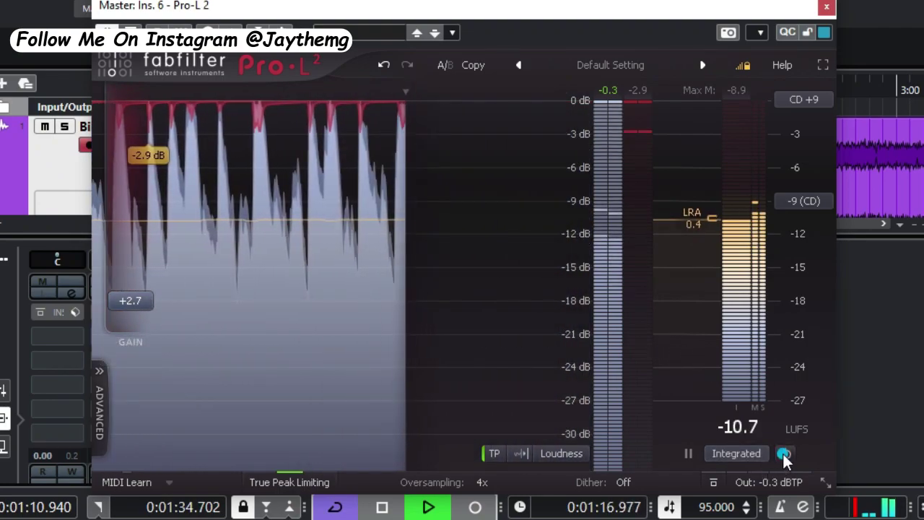
click(784, 452)
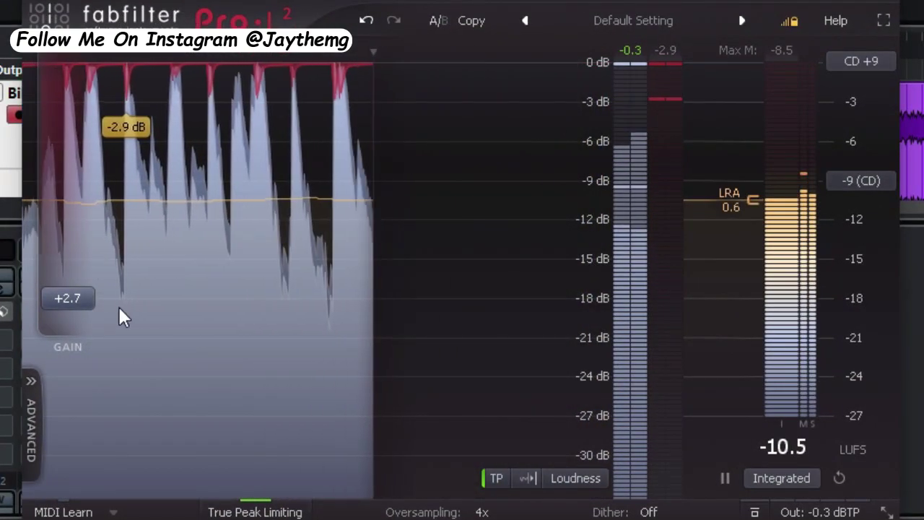
drag(62, 296, 61, 295)
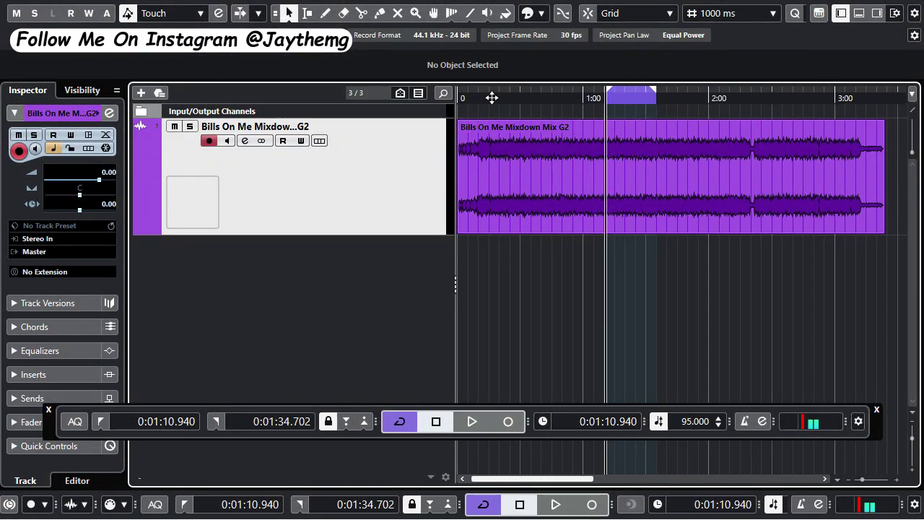
Close the second Pro-L 2 and play back the mastered 'Bills On Me Mixdown Mix G2' audio event.
click(486, 96)
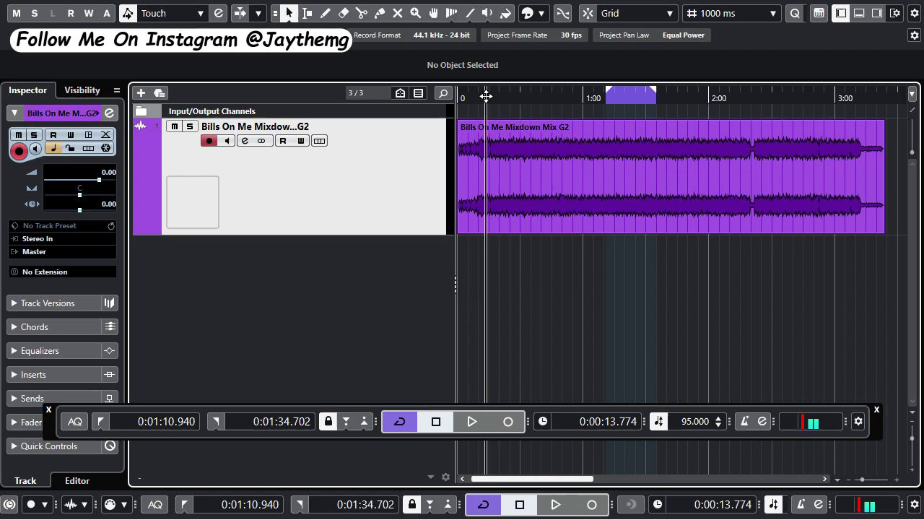
key(space)
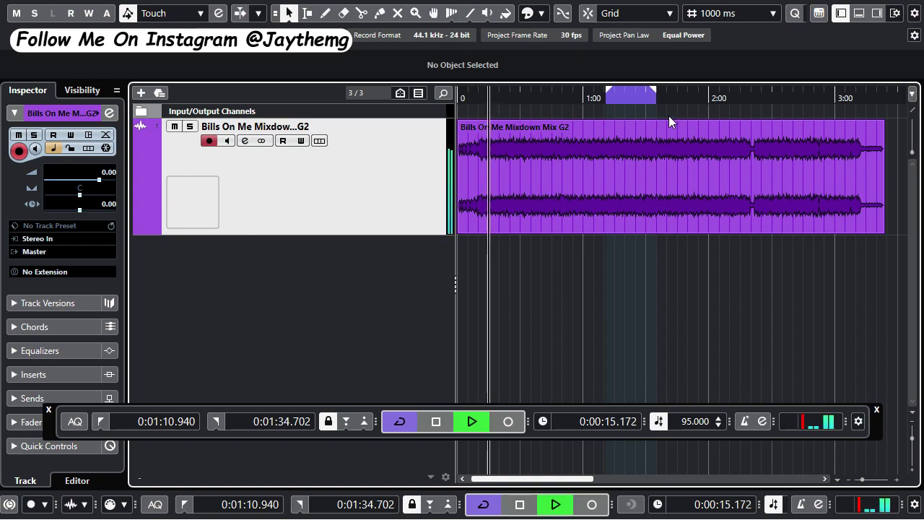
click(670, 127)
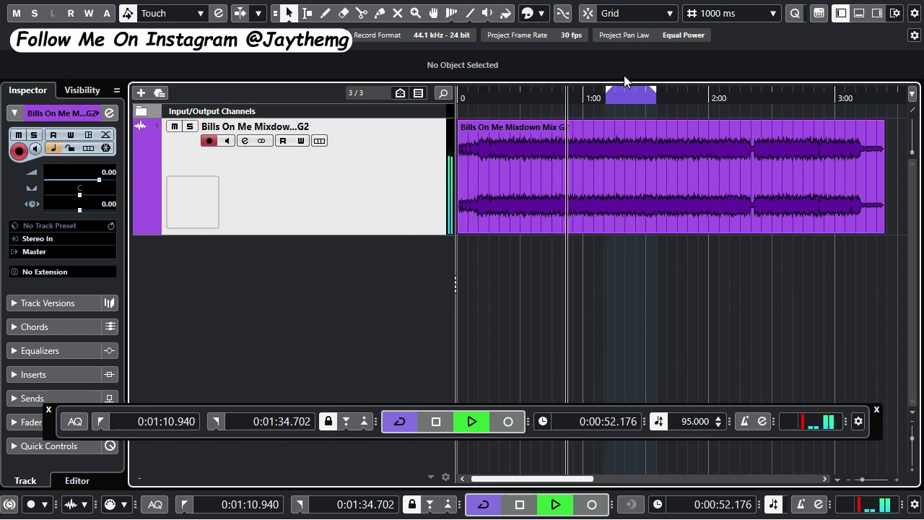
key(space)
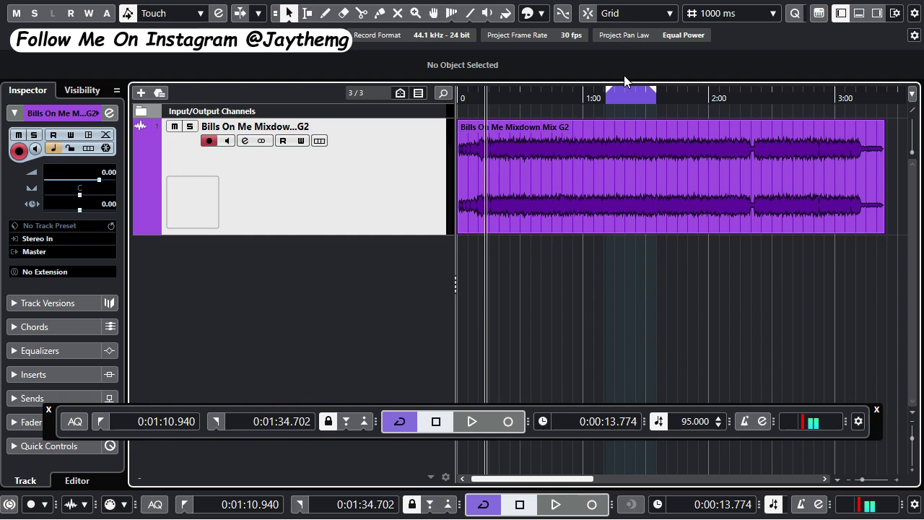